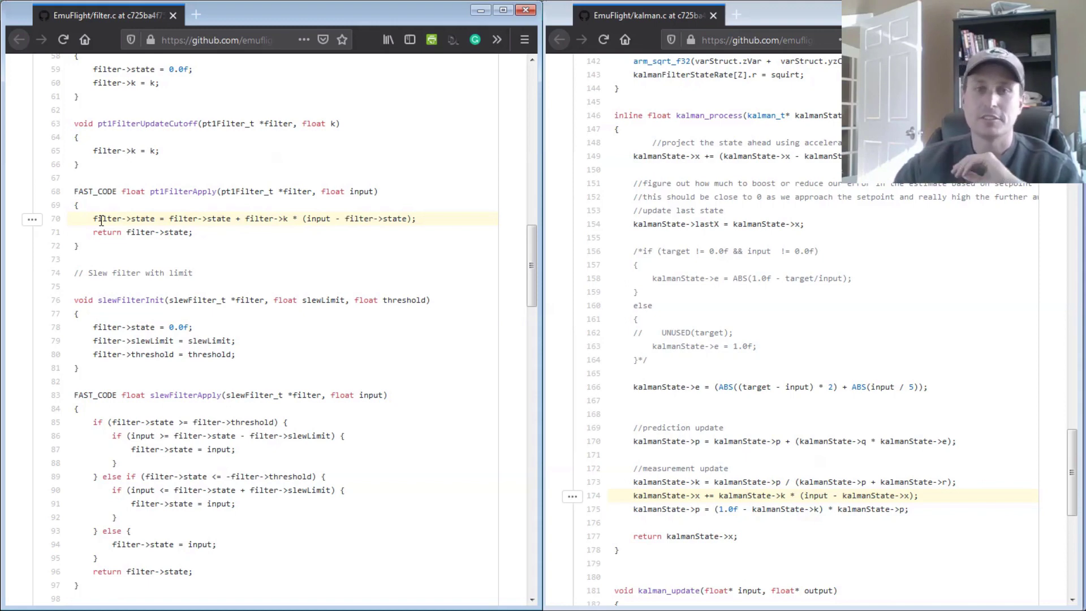
# Step: Scroll kalman.c to its measurement update, mark the PT1 previous-state term and kalman.c's +=, and highlight line 180
pyautogui.middleClick(681, 260)
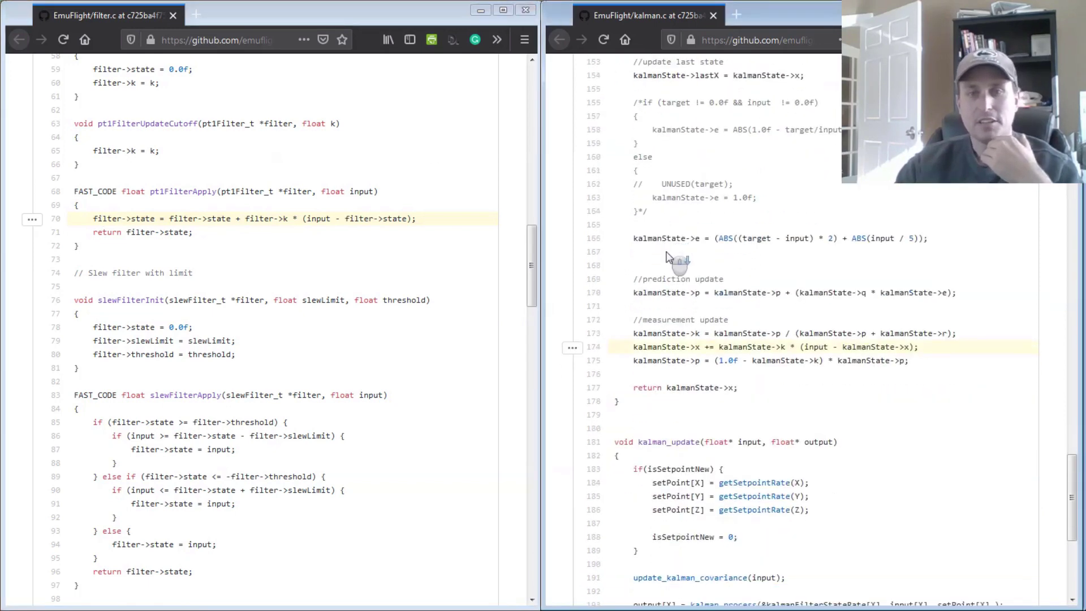
pyautogui.click(678, 253)
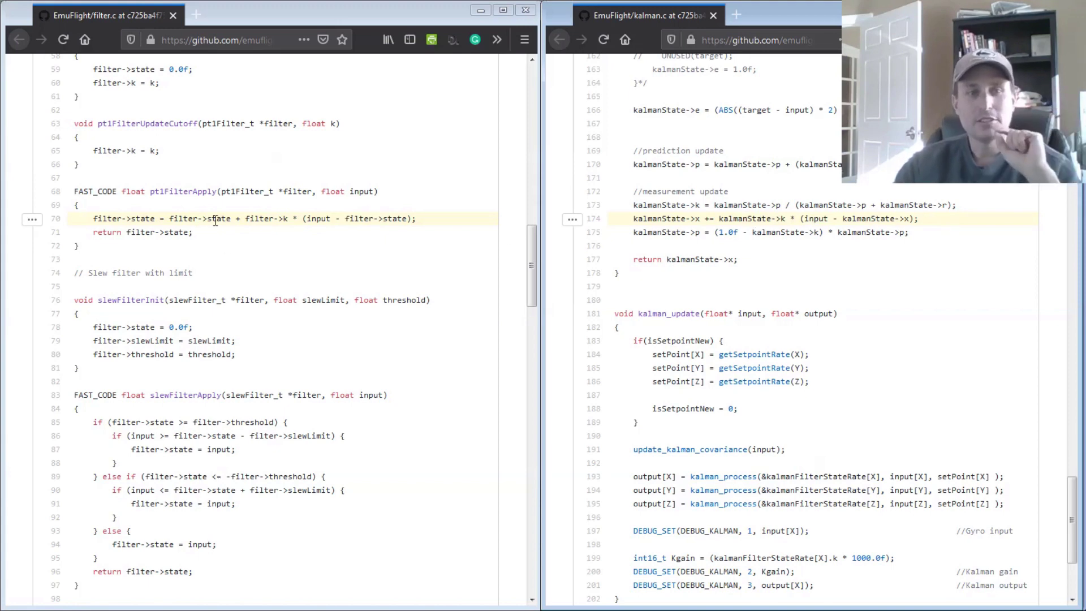
pyautogui.moveTo(241, 219); pyautogui.dragTo(178, 219)
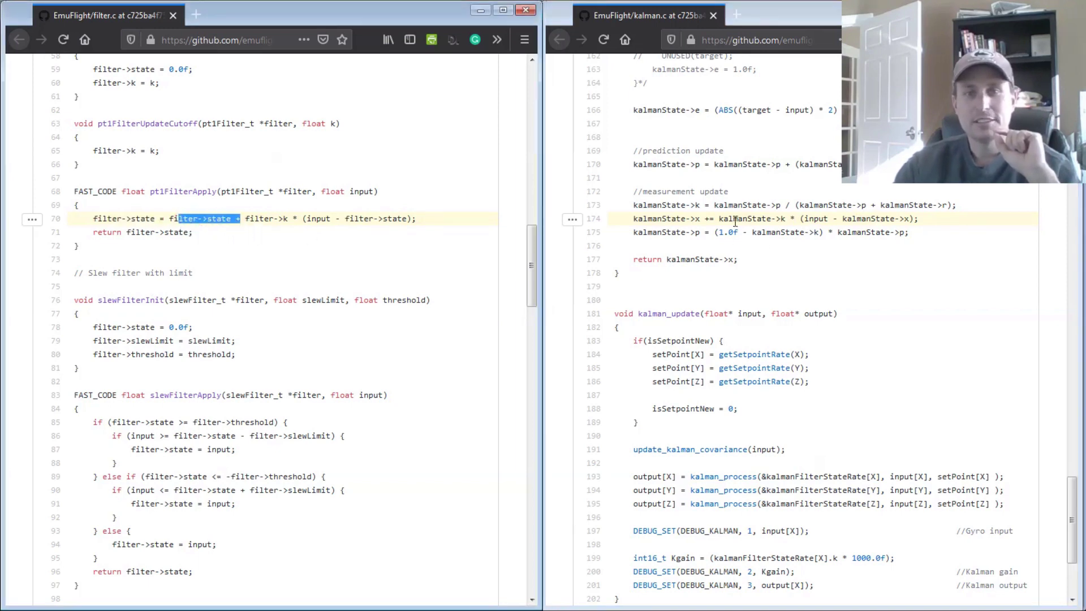
pyautogui.moveTo(704, 219); pyautogui.dragTo(712, 220)
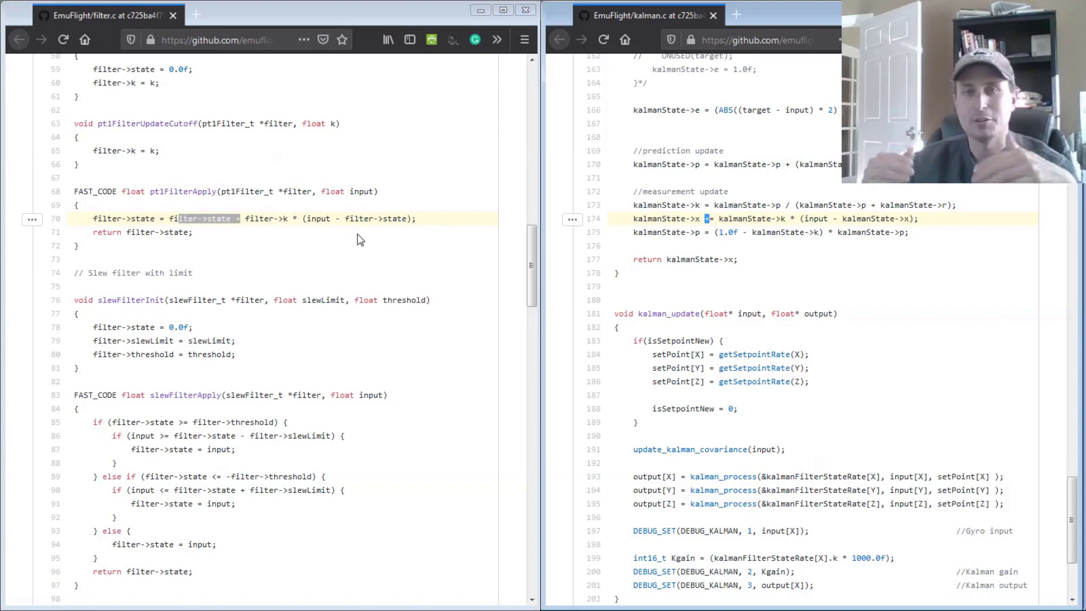
pyautogui.click(593, 299)
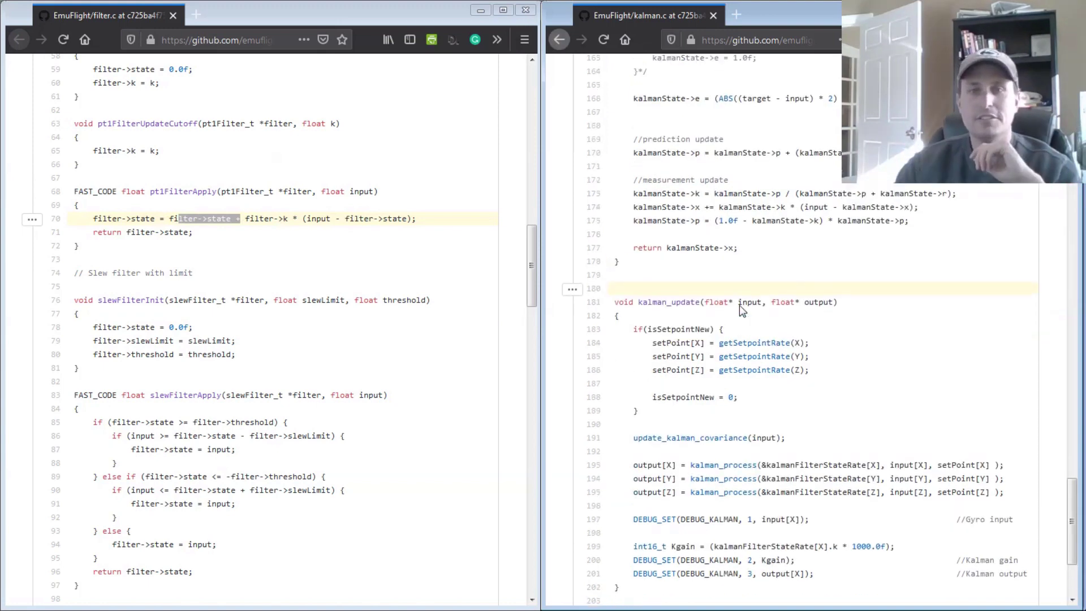
# Step: Scroll kalman.c back up to kalman_process, clear the selection, and switch to the Kalman Calcs workbook
pyautogui.scroll(3, 739, 304)
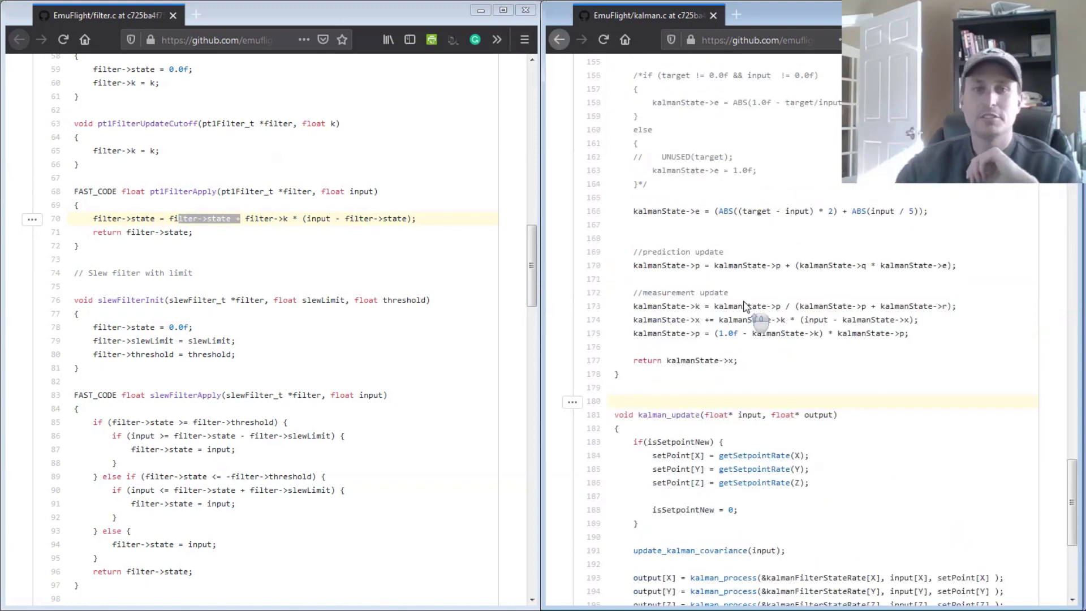
pyautogui.scroll(3, 745, 306)
pyautogui.click(355, 218)
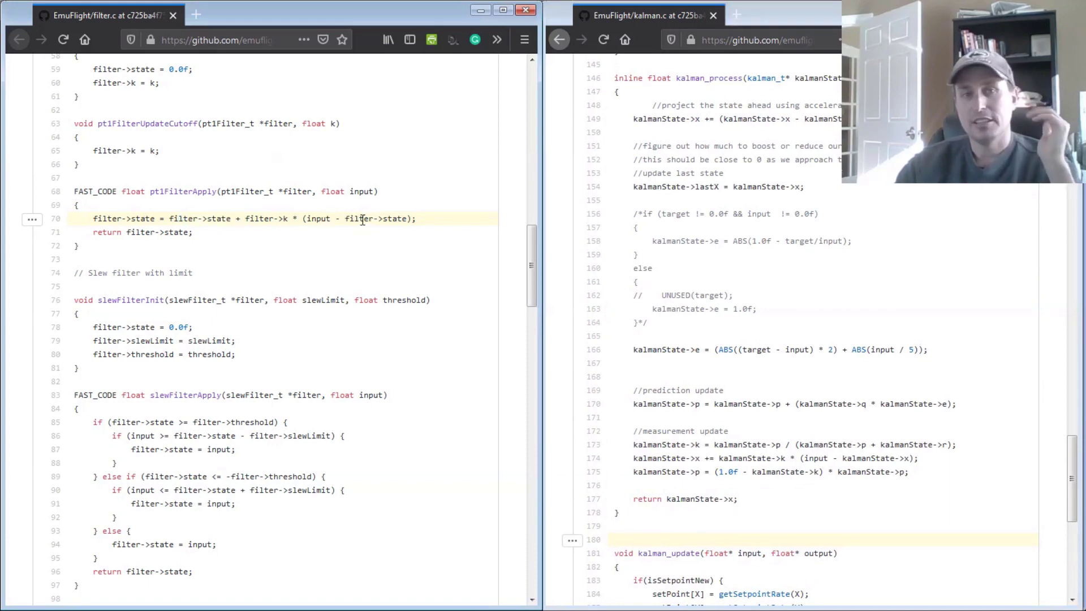
pyautogui.click(779, 174)
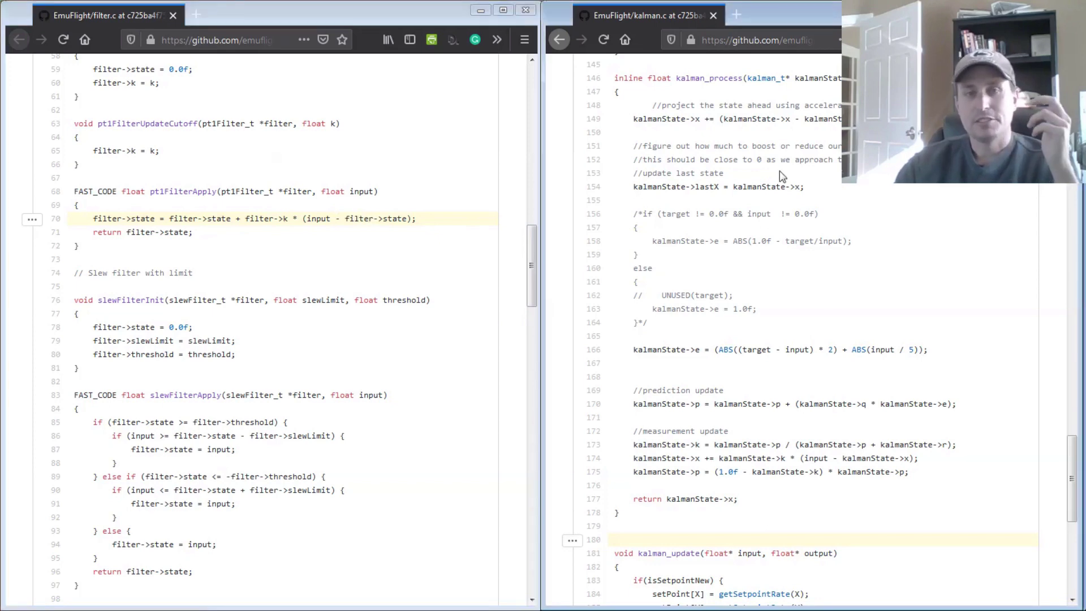
pyautogui.scroll(2, 779, 171)
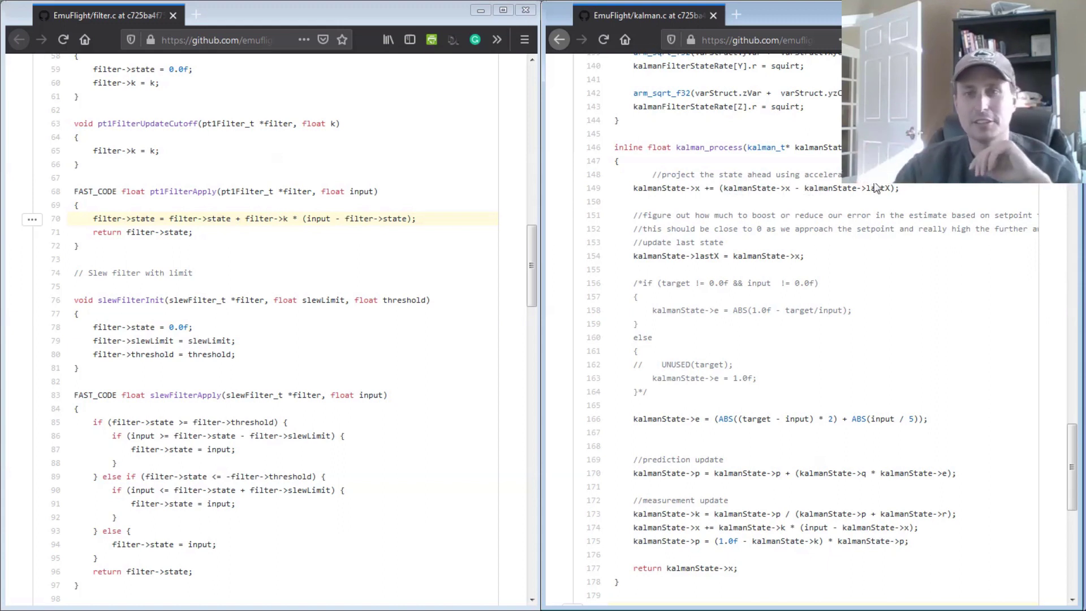
pyautogui.hotkey('alt', 'Tab')
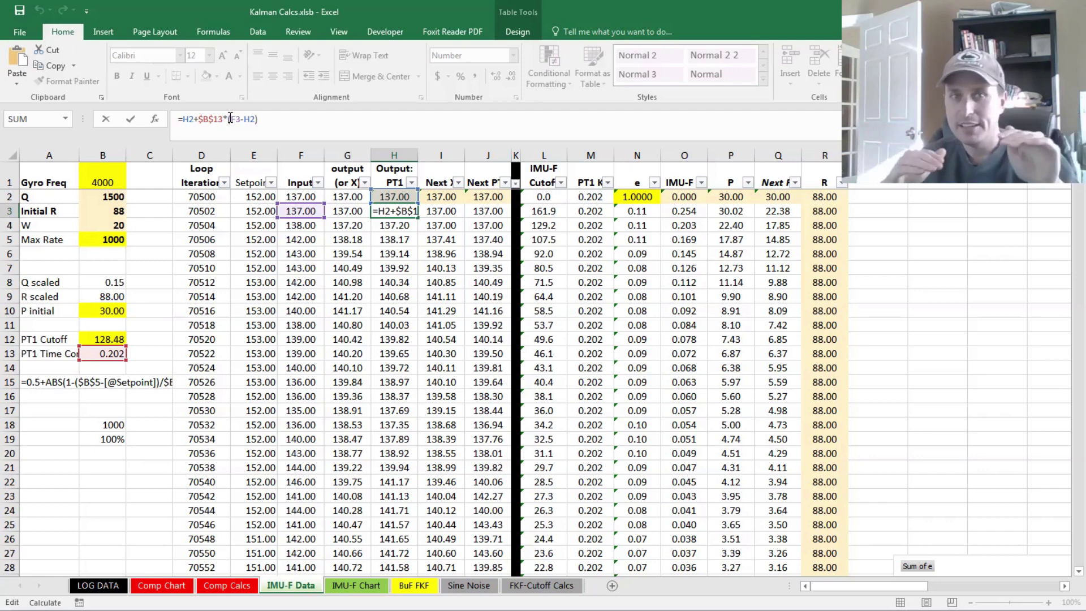
pyautogui.click(188, 199)
pyautogui.press('Escape')
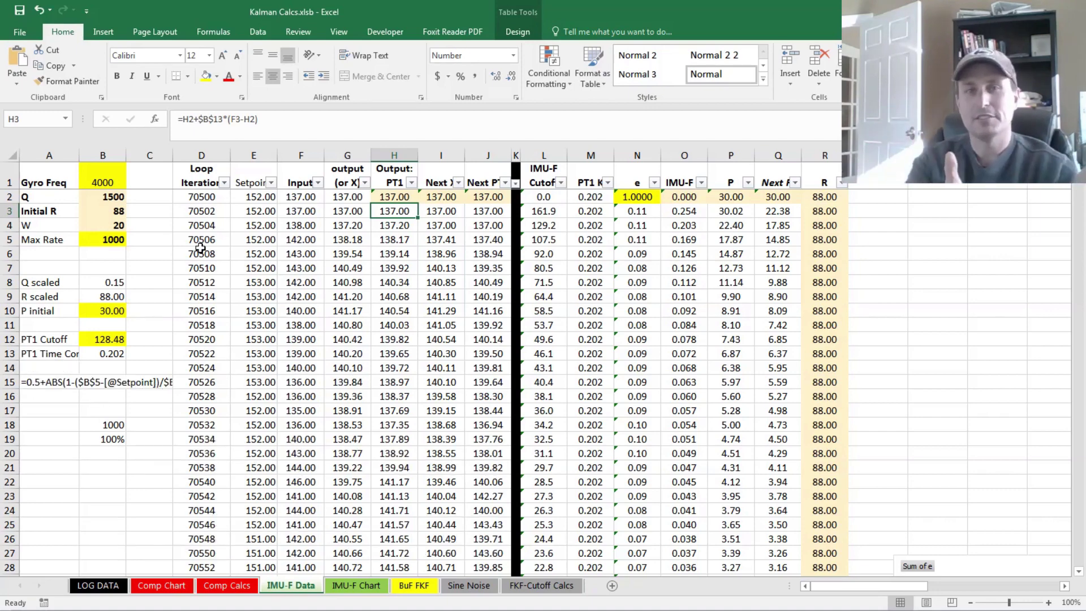
pyautogui.click(242, 126)
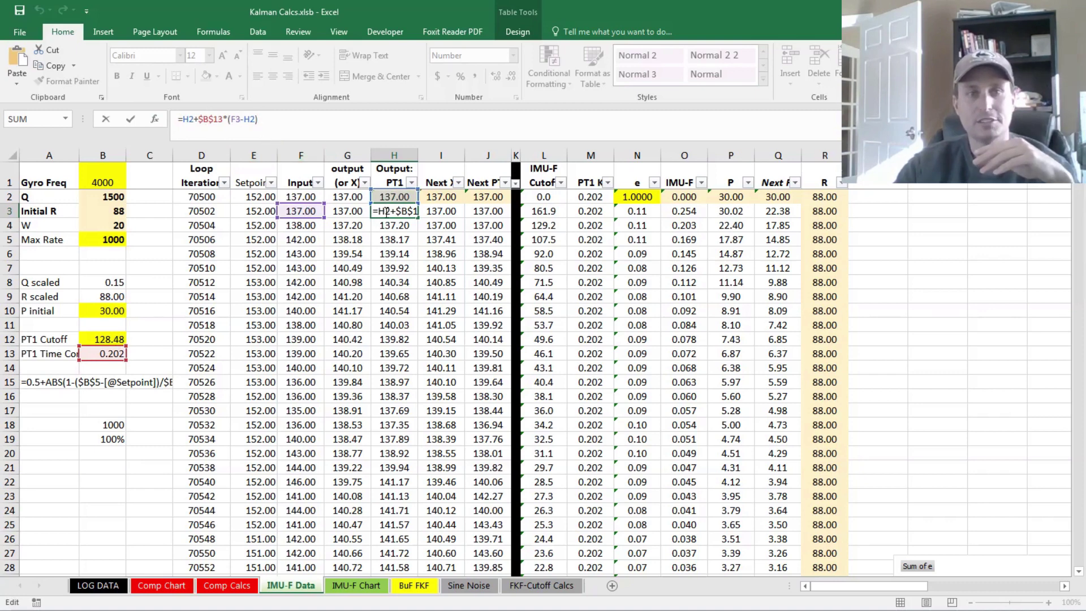
pyautogui.click(105, 354)
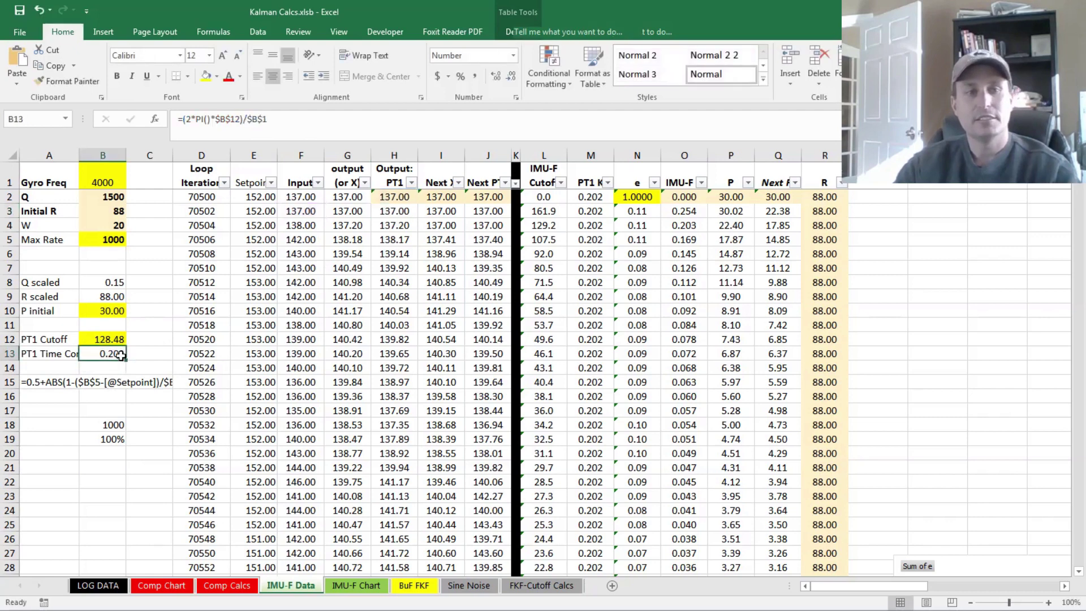
pyautogui.click(220, 119)
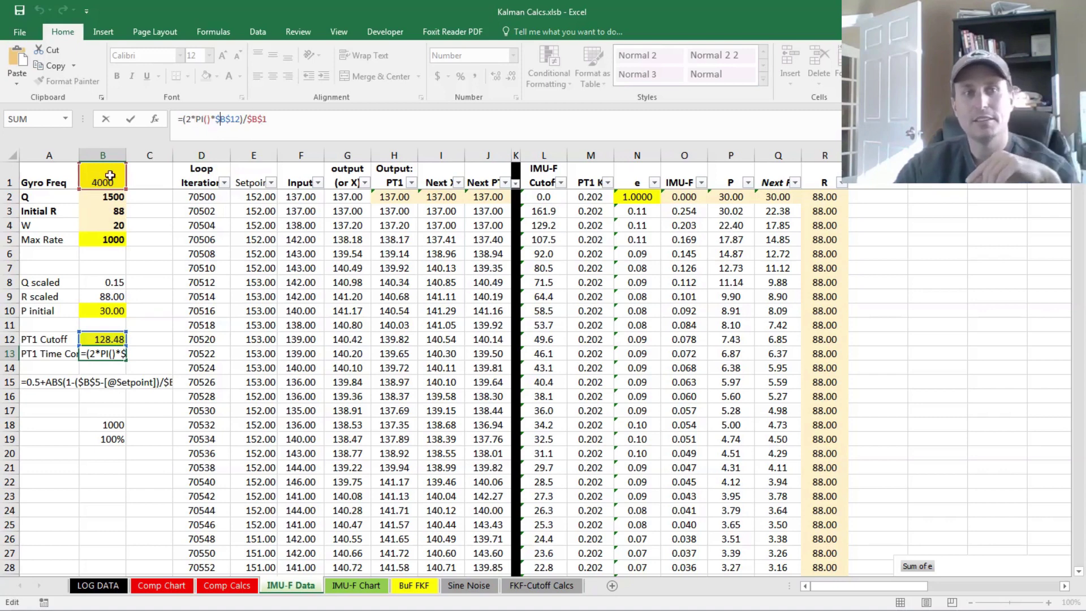
pyautogui.hotkey('ctrl', 'Return')
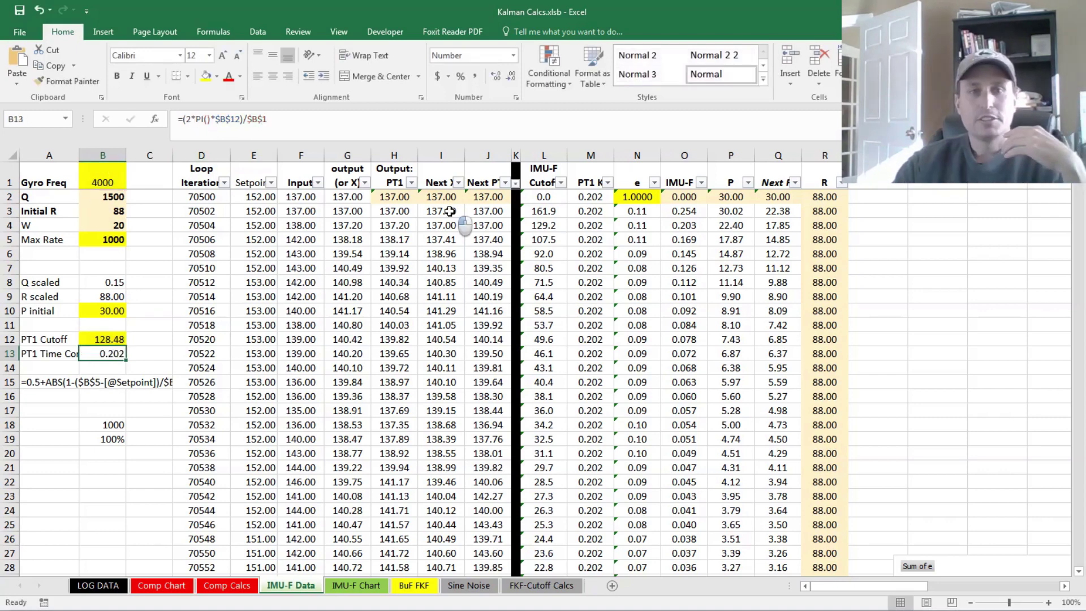
pyautogui.click(447, 211)
pyautogui.write('=G2+(G2-I2)')
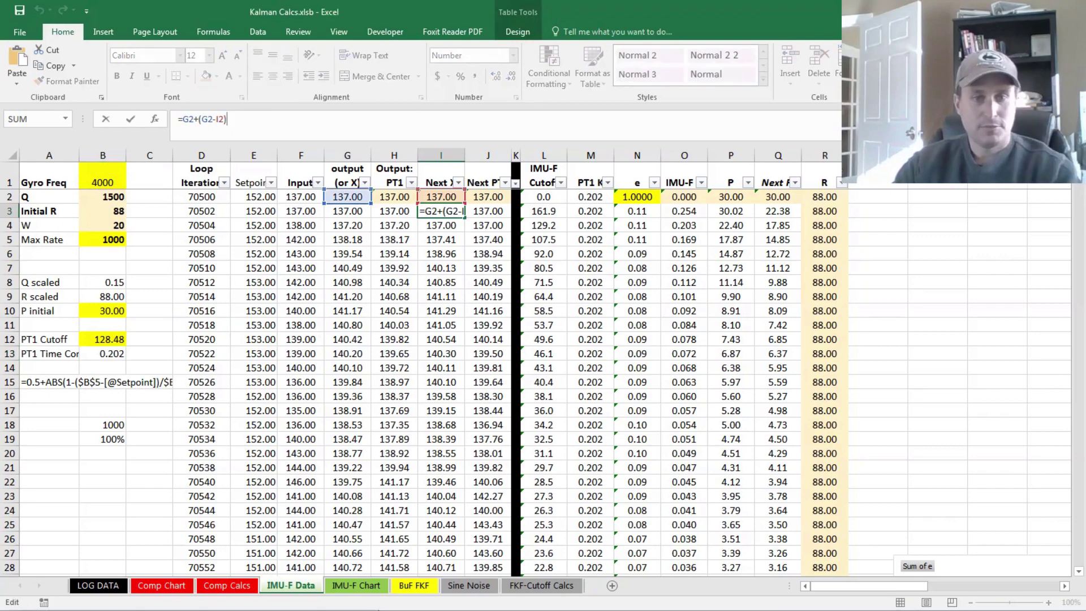
# Step: Commit I3's =G2+(G2-I2) prediction, then inspect G3's =I3+O3*(F3-I3) IMU-F output formula
pyautogui.hotkey('ctrl', 'Return')
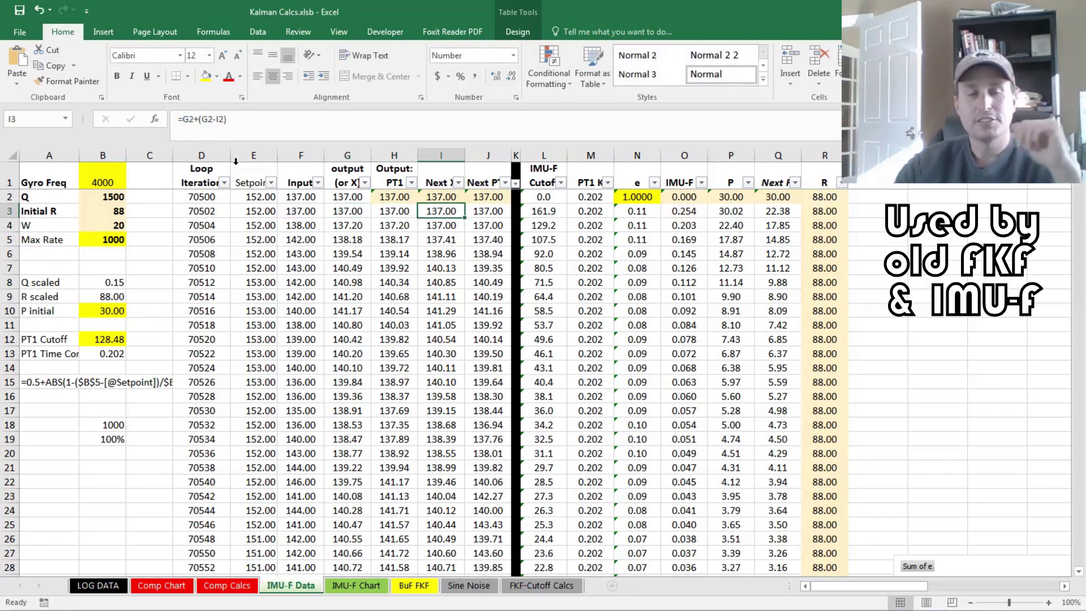
pyautogui.click(208, 121)
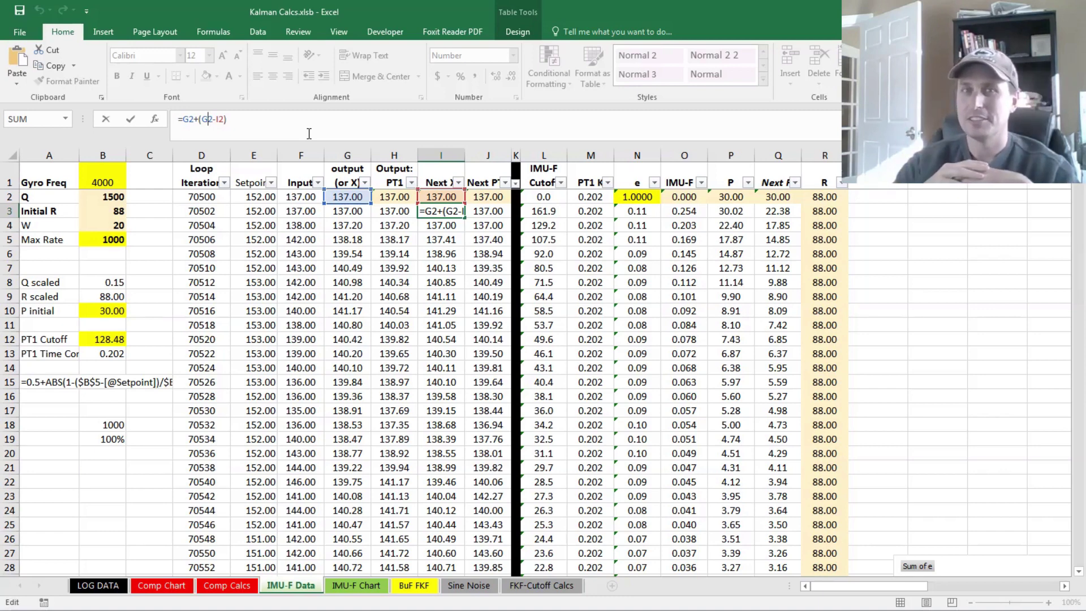
pyautogui.click(441, 211)
pyautogui.click(352, 211)
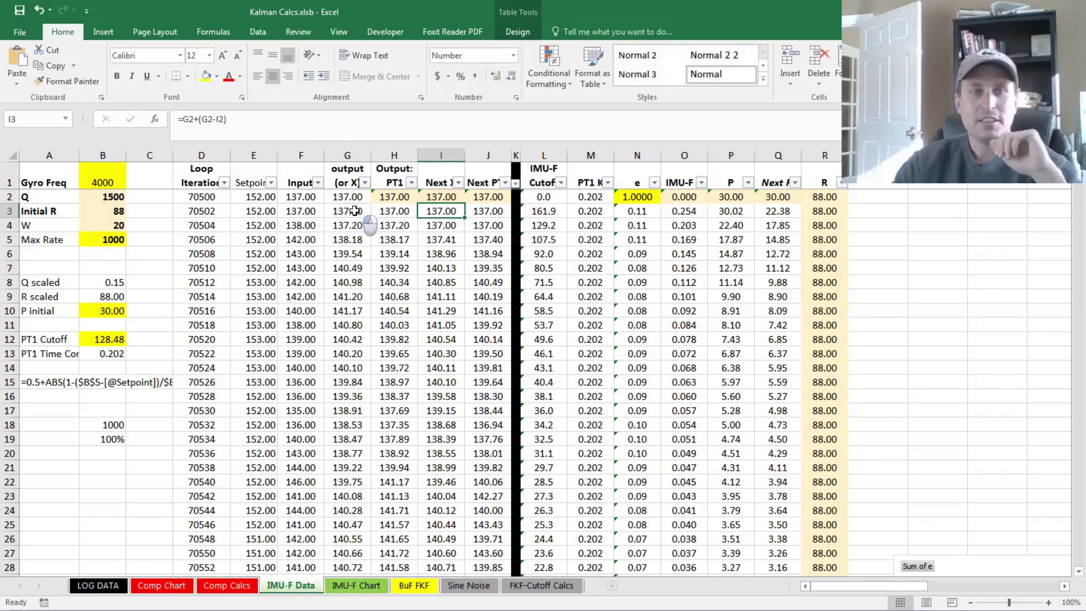
pyautogui.click(226, 119)
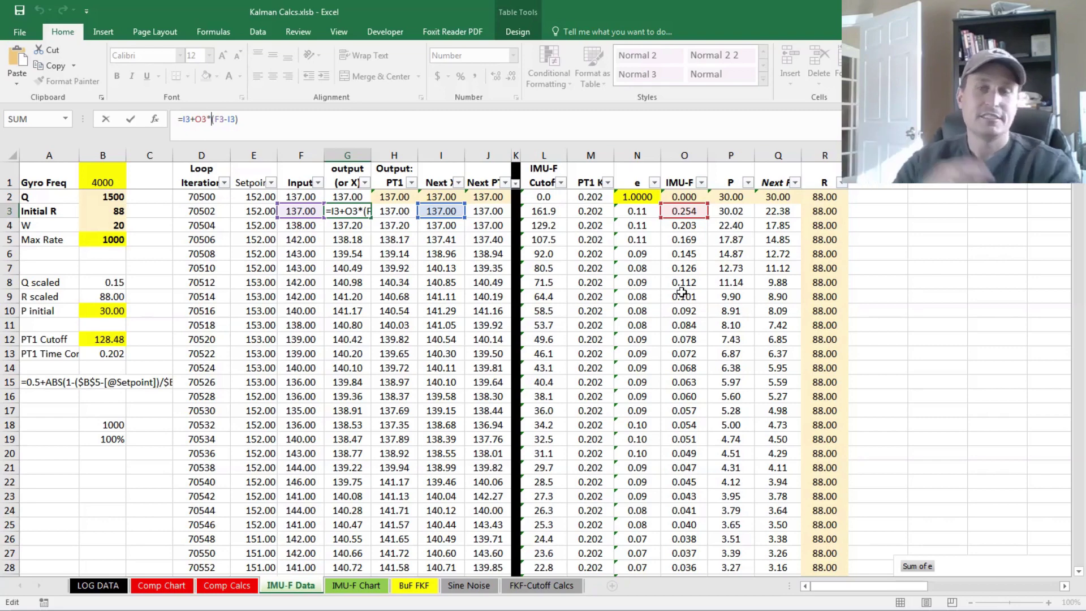
pyautogui.click(709, 293)
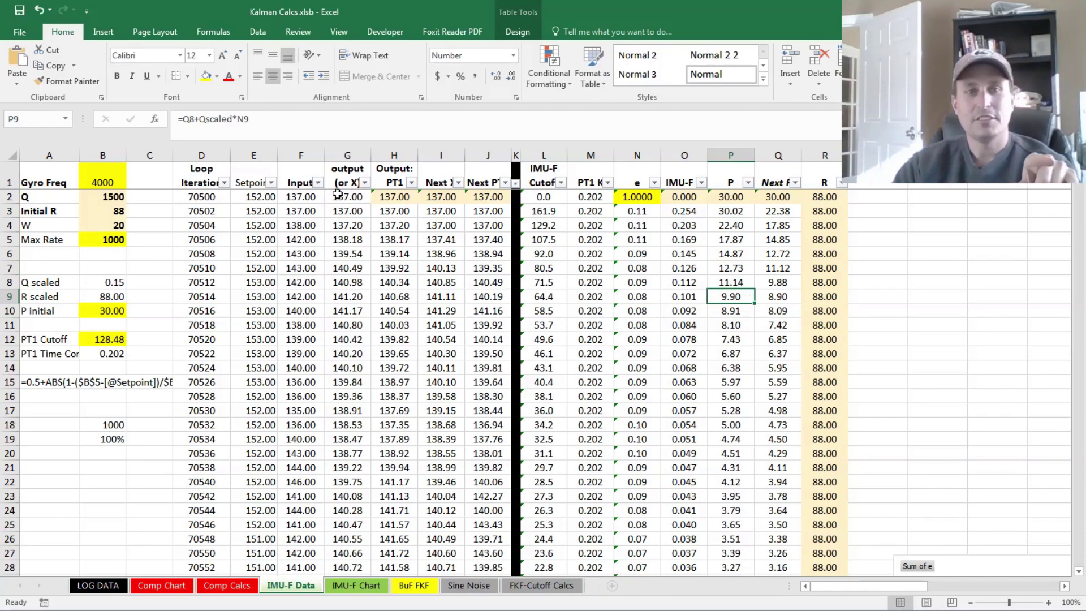
pyautogui.click(352, 240)
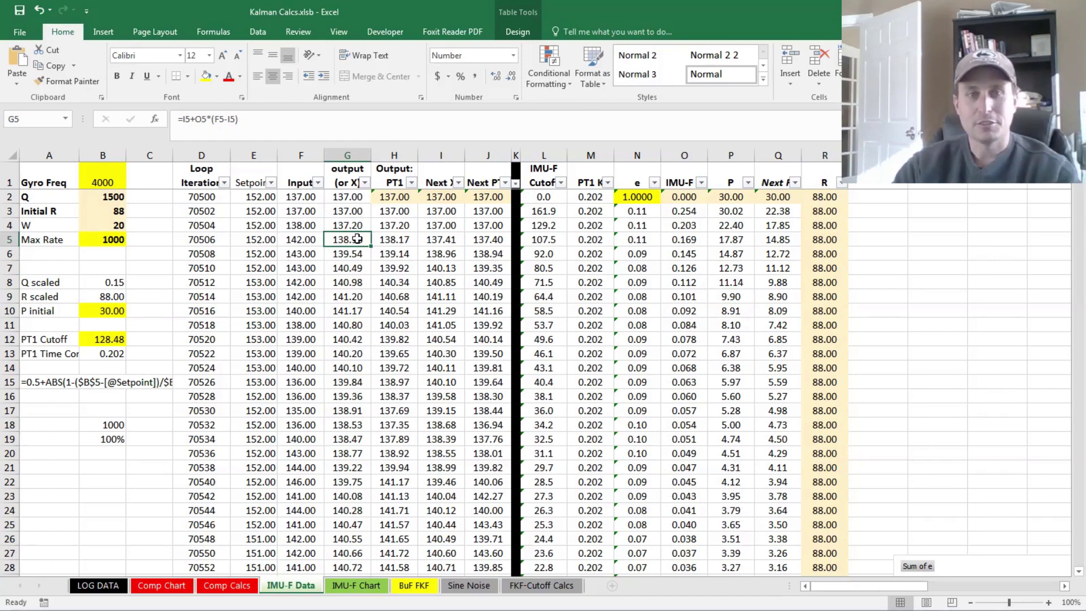
pyautogui.click(390, 241)
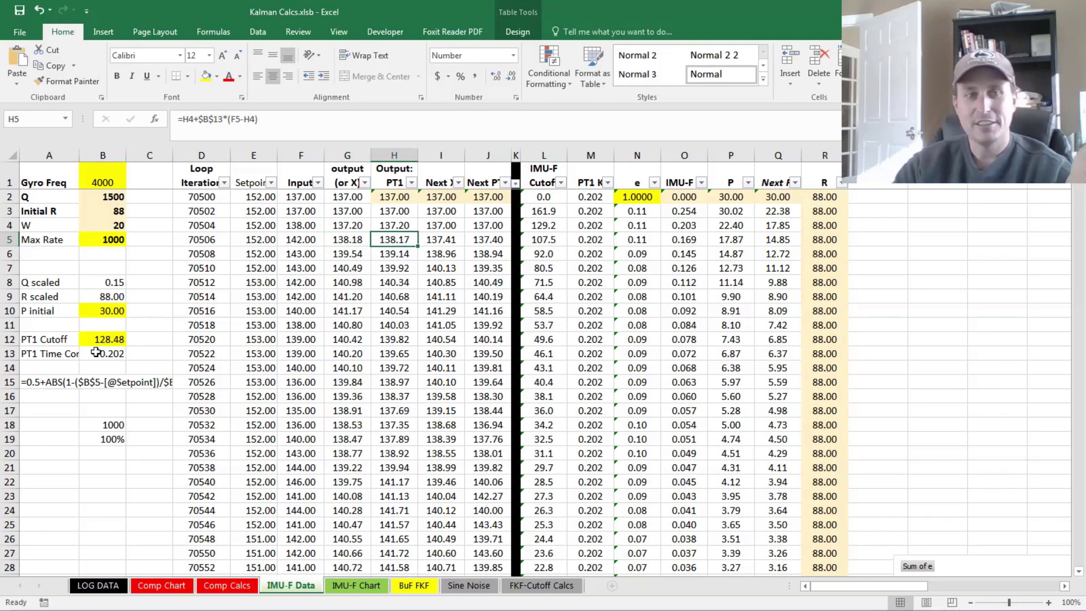
pyautogui.click(345, 243)
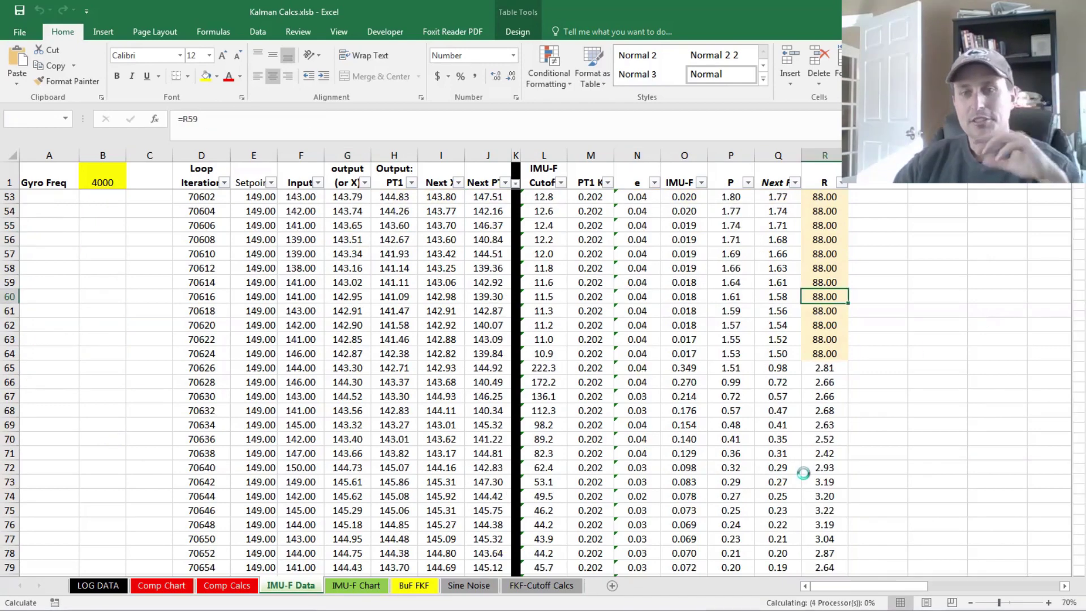
pyautogui.click(824, 454)
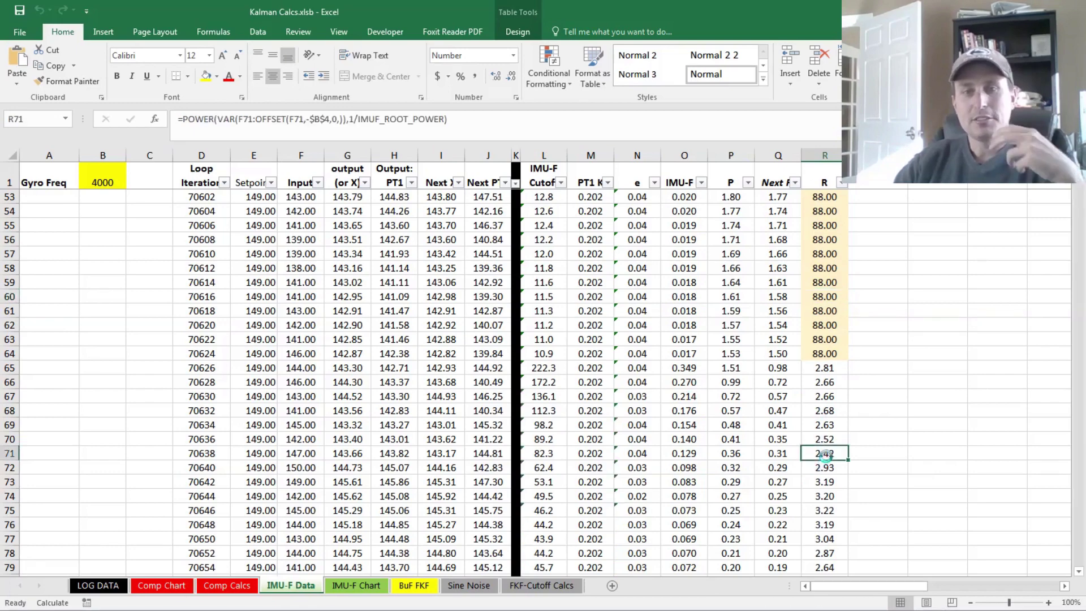
pyautogui.scroll(17, 825, 454)
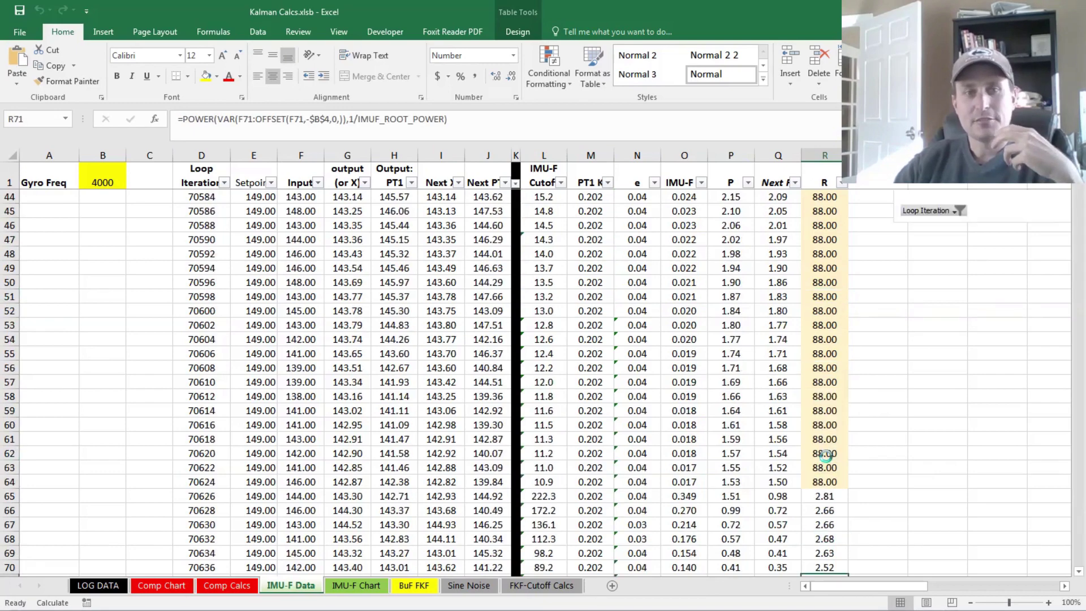
pyautogui.click(323, 132)
pyautogui.click(248, 161)
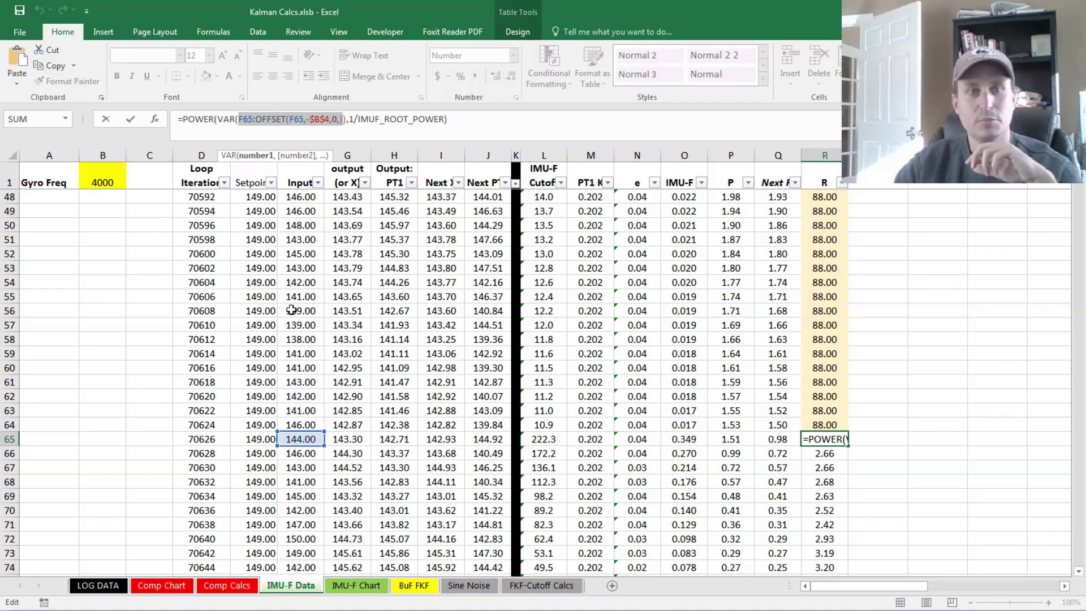
pyautogui.moveTo(346, 119); pyautogui.dragTo(222, 140)
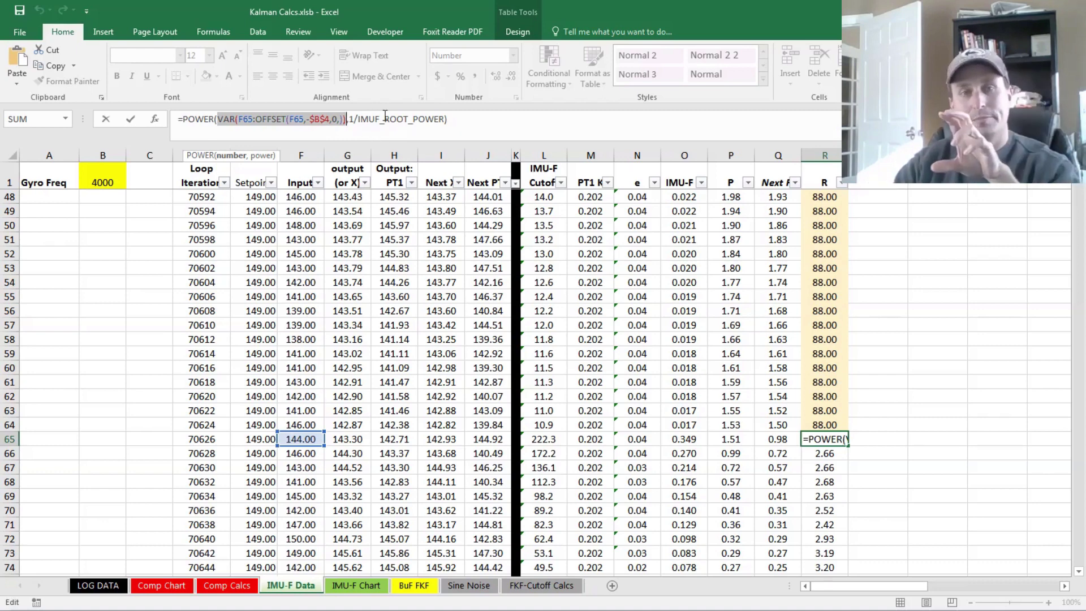
pyautogui.click(826, 481)
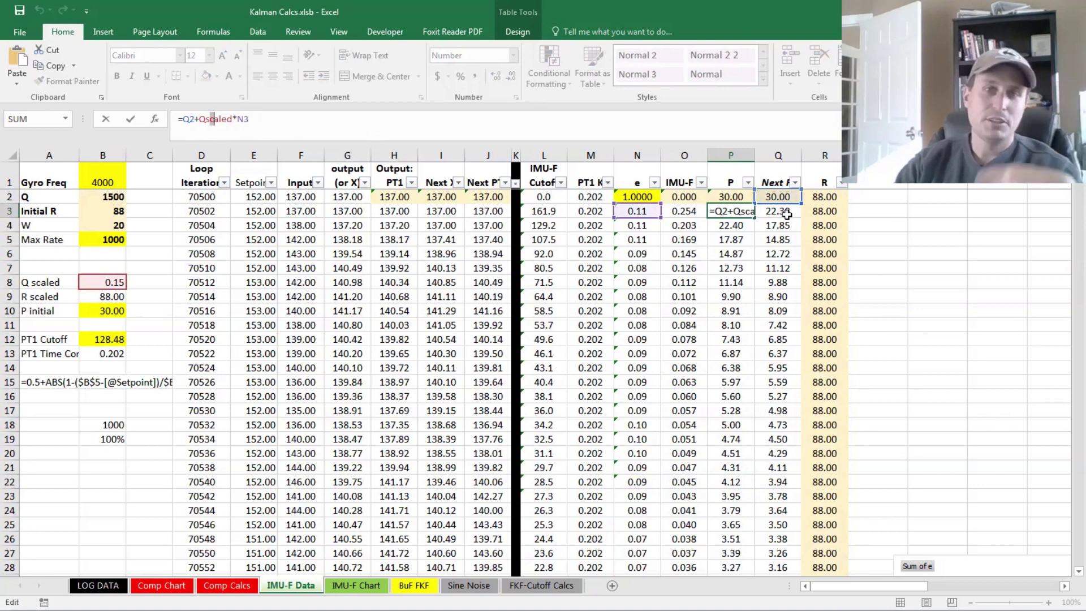
pyautogui.hotkey('ctrl', 'Return')
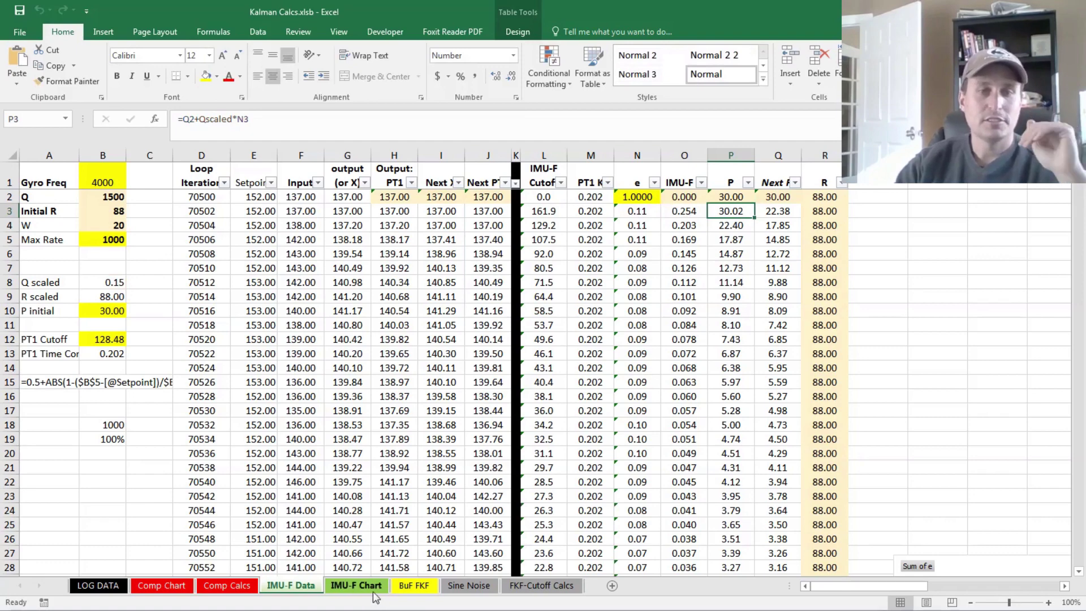
# Step: Show the Comp Chart plotting IMU-F, PT1 and BuF outputs with the 128 and 78 cutoff lines
pyautogui.click(411, 584)
pyautogui.hotkey('ctrl', 'pageup')
pyautogui.hotkey('ctrl', 'pageup')
pyautogui.hotkey('ctrl', 'pageup')
pyautogui.hotkey('ctrl', 'pageup')
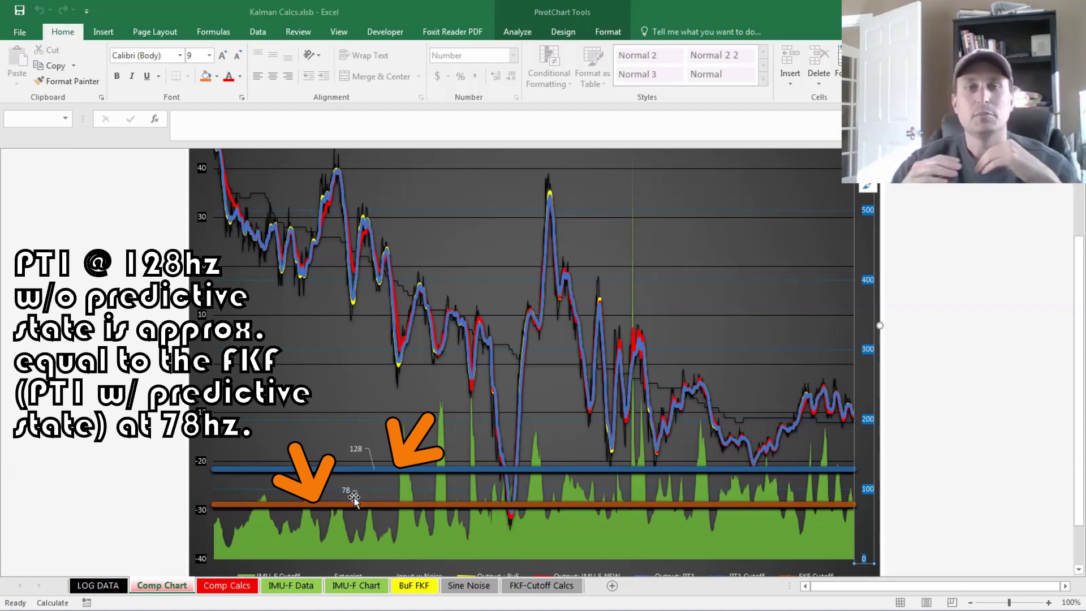
pyautogui.scroll(1, 583, 326)
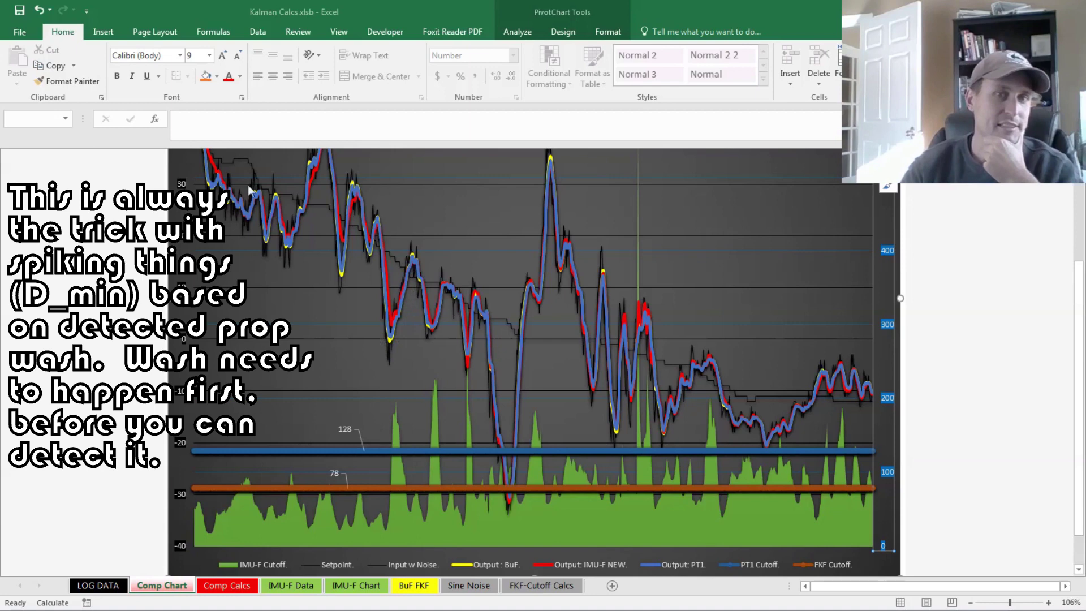
pyautogui.scroll(17, 440, 378)
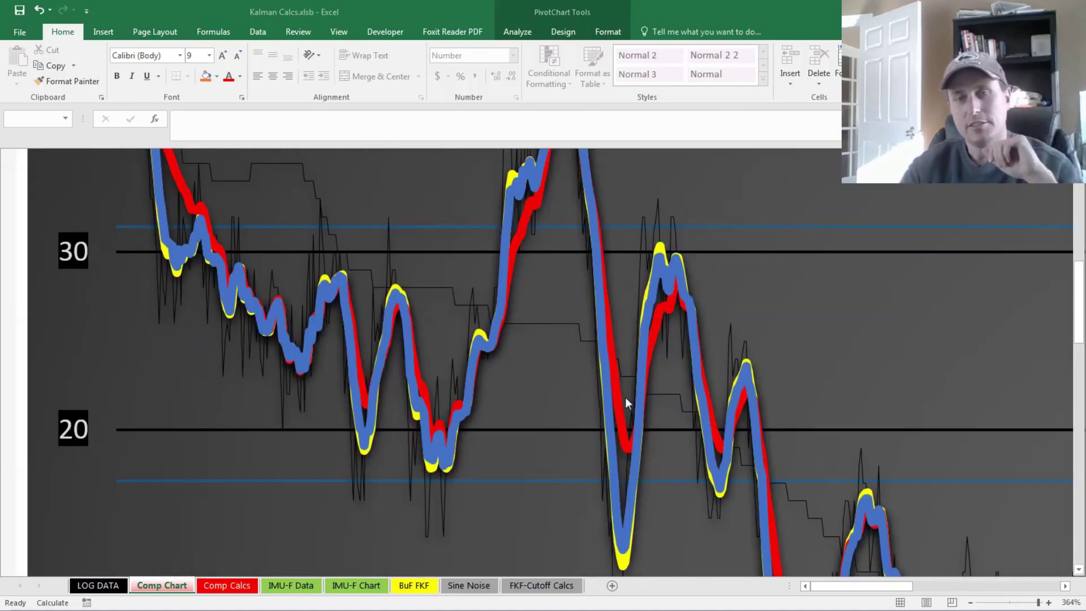
pyautogui.moveTo(844, 586); pyautogui.dragTo(944, 589)
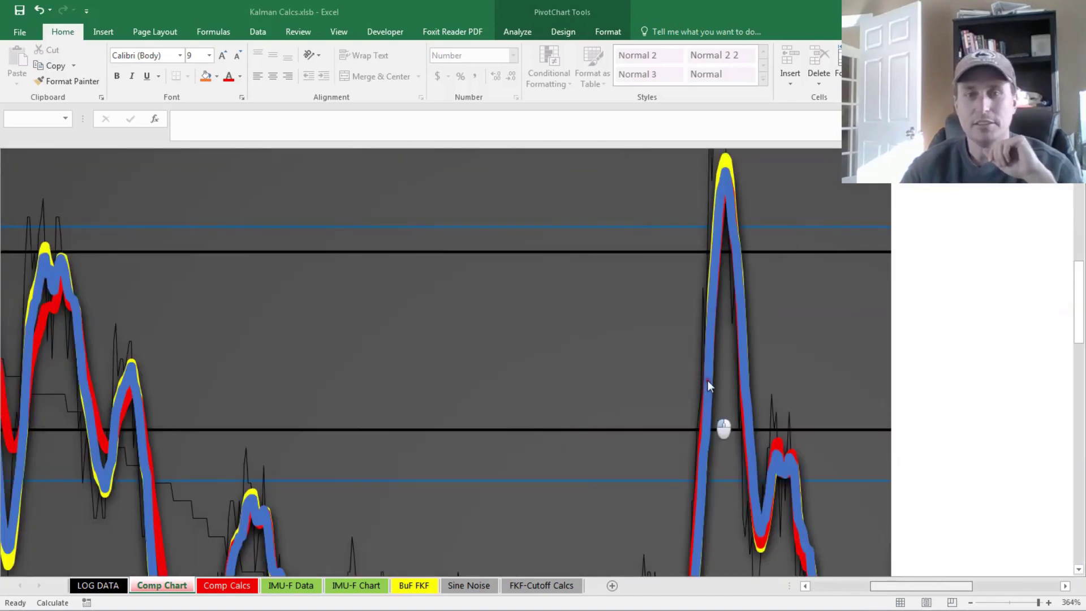
pyautogui.hscroll(3, 634, 452)
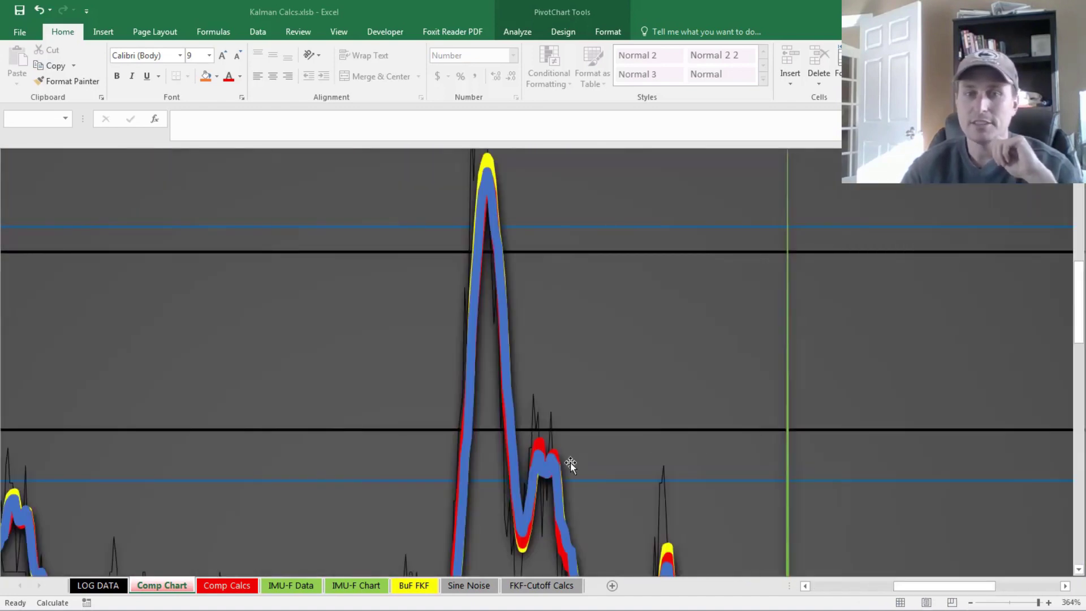
pyautogui.scroll(-5, 460, 452)
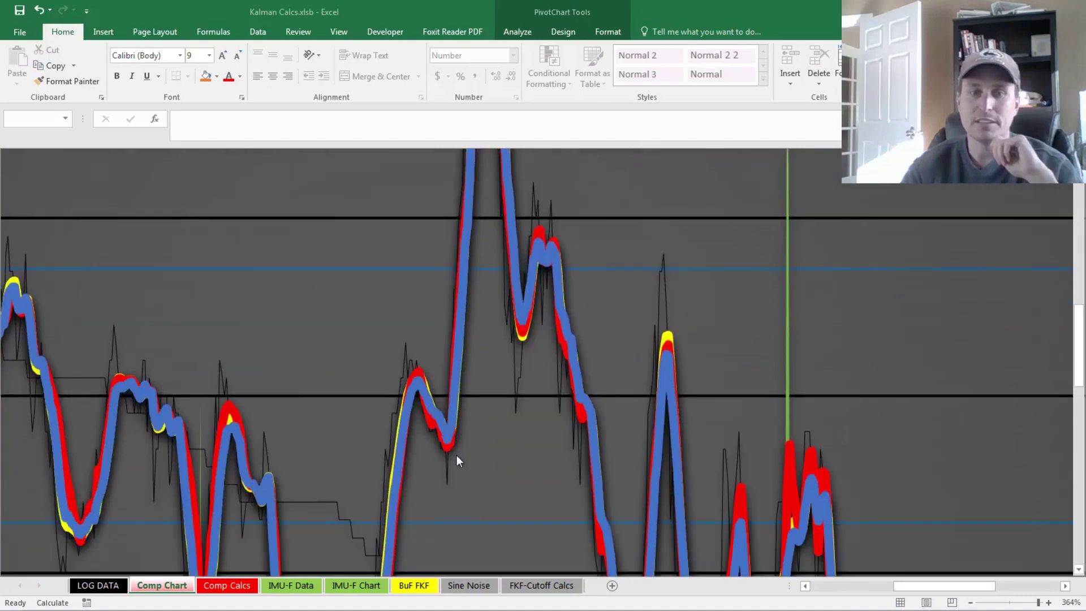
pyautogui.scroll(-1, 460, 243)
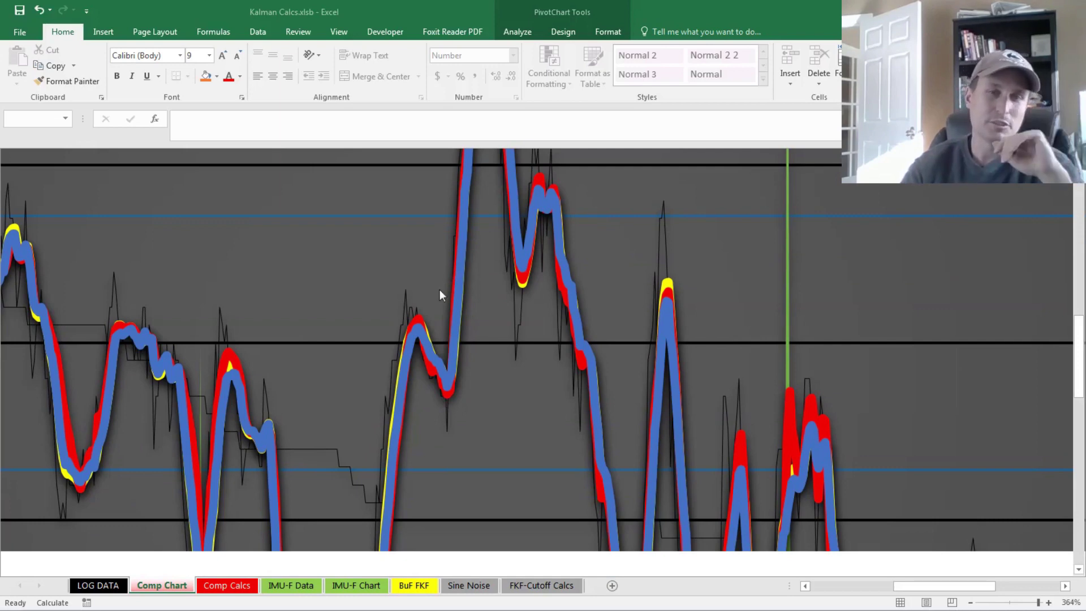
pyautogui.scroll(-5, 446, 293)
pyautogui.scroll(5, 450, 295)
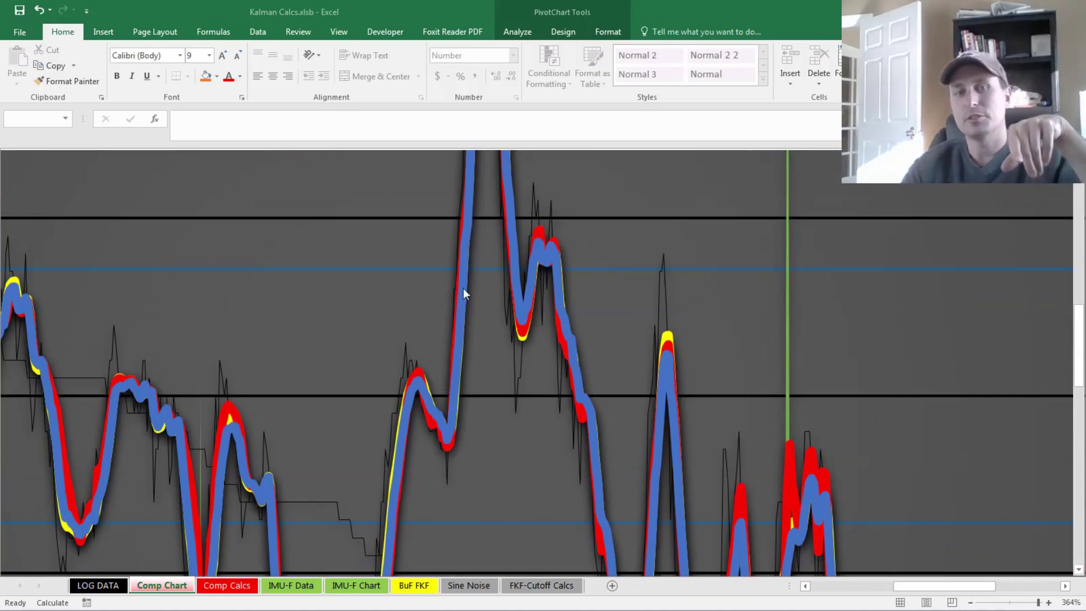
pyautogui.scroll(2, 408, 375)
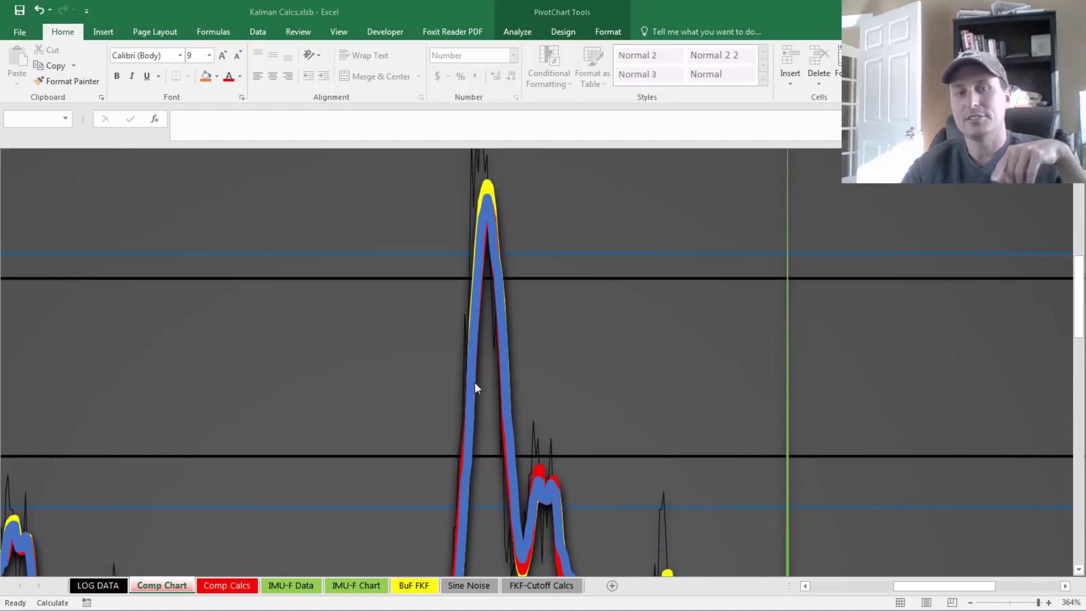
pyautogui.scroll(-1, 464, 441)
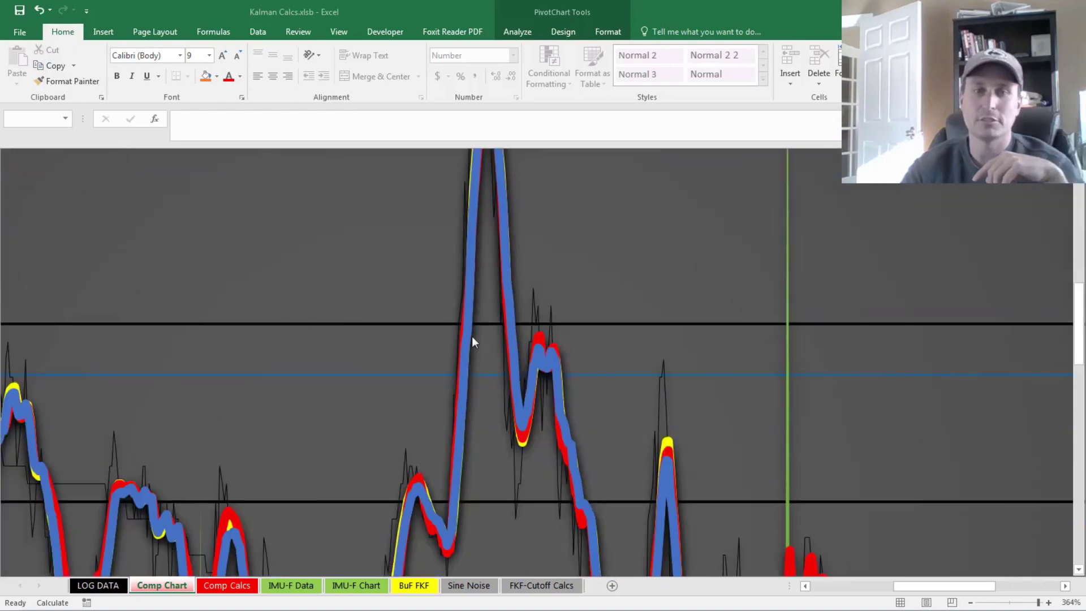
pyautogui.scroll(-1, 525, 358)
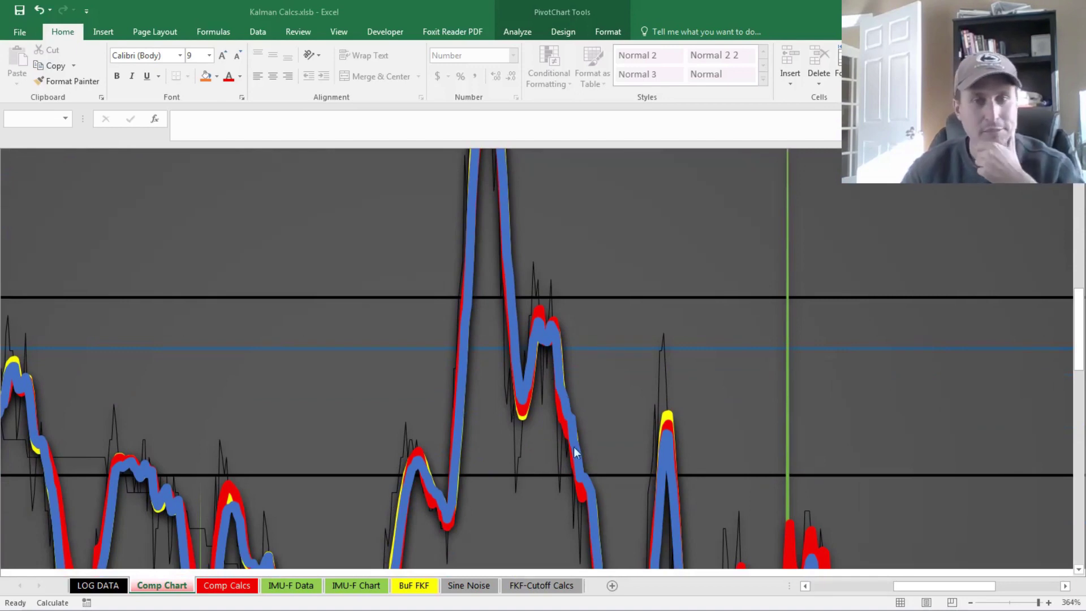
pyautogui.scroll(-3, 574, 448)
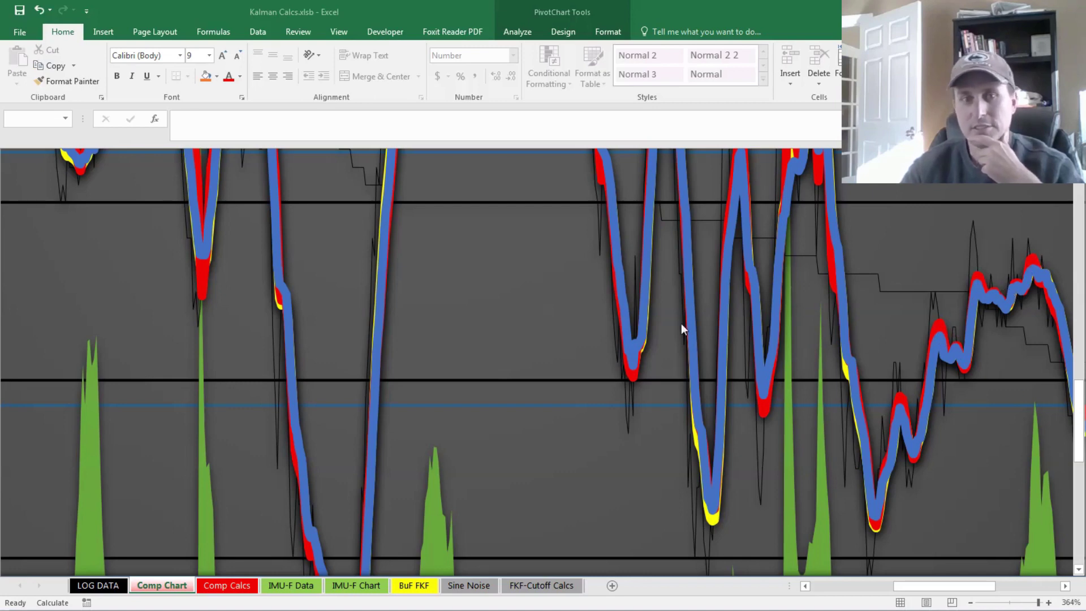
pyautogui.click(1009, 603)
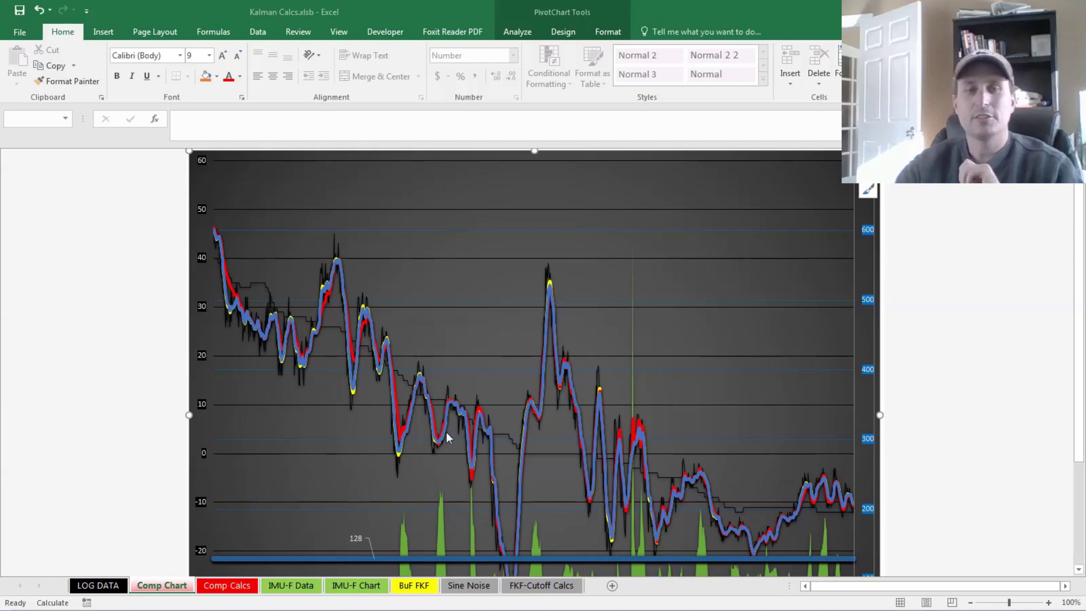
pyautogui.scroll(-2, 654, 439)
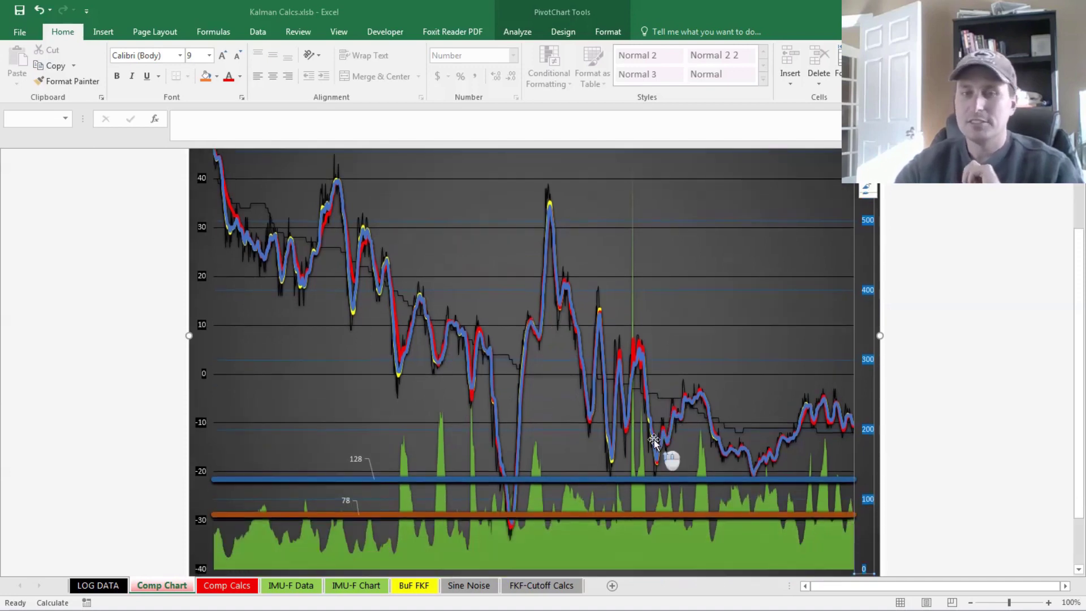
# Step: Zoom to 70% and show Comp Calcs with Butterflight Q 1500, R 88 and IMU-F W 20
pyautogui.scroll(1, 654, 439)
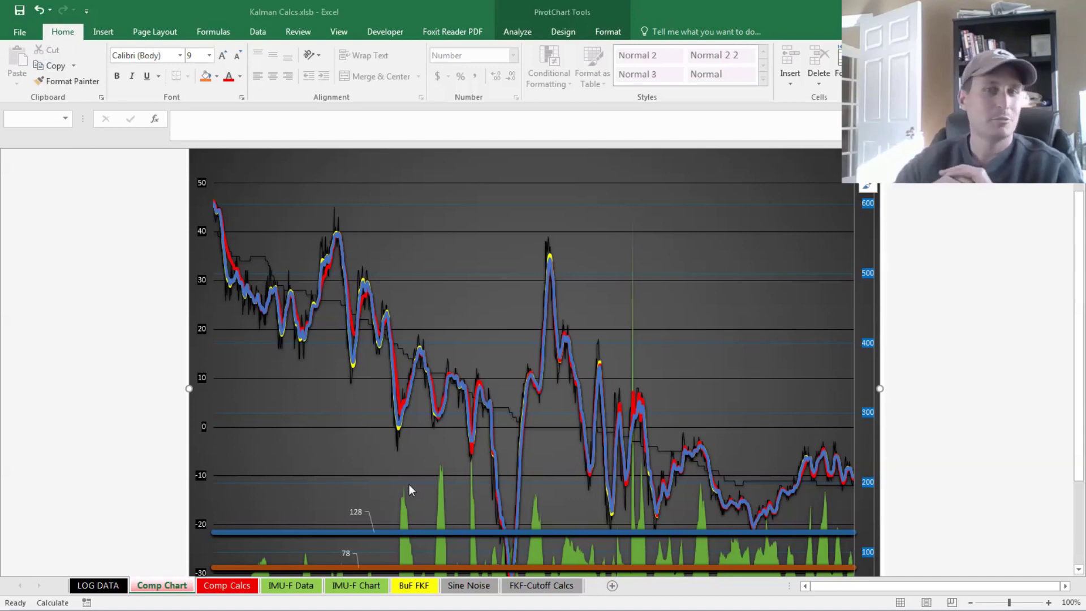
pyautogui.scroll(-2, 409, 484)
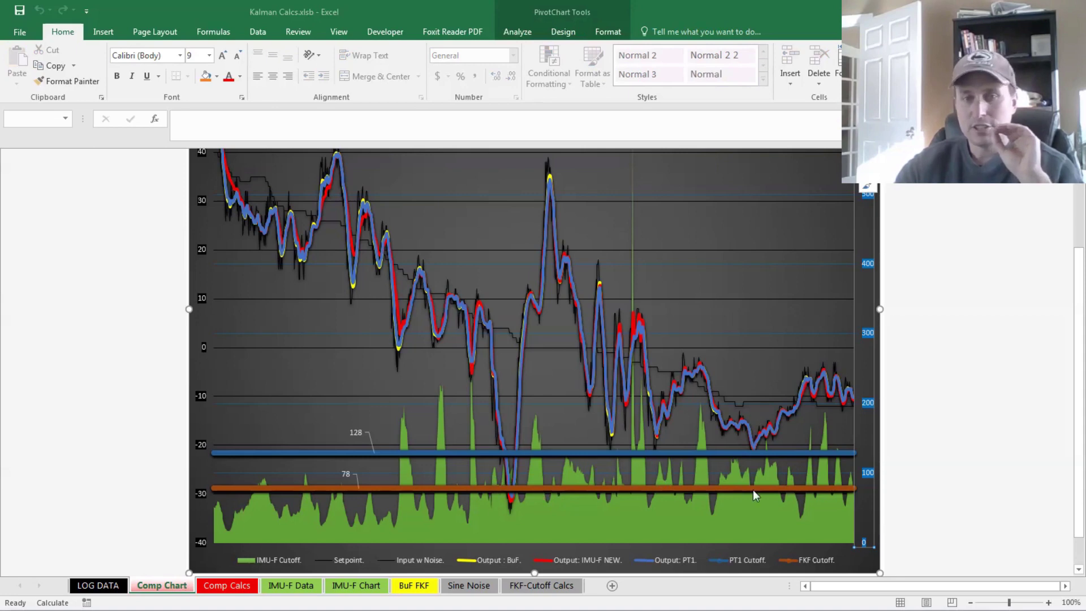
pyautogui.click(218, 586)
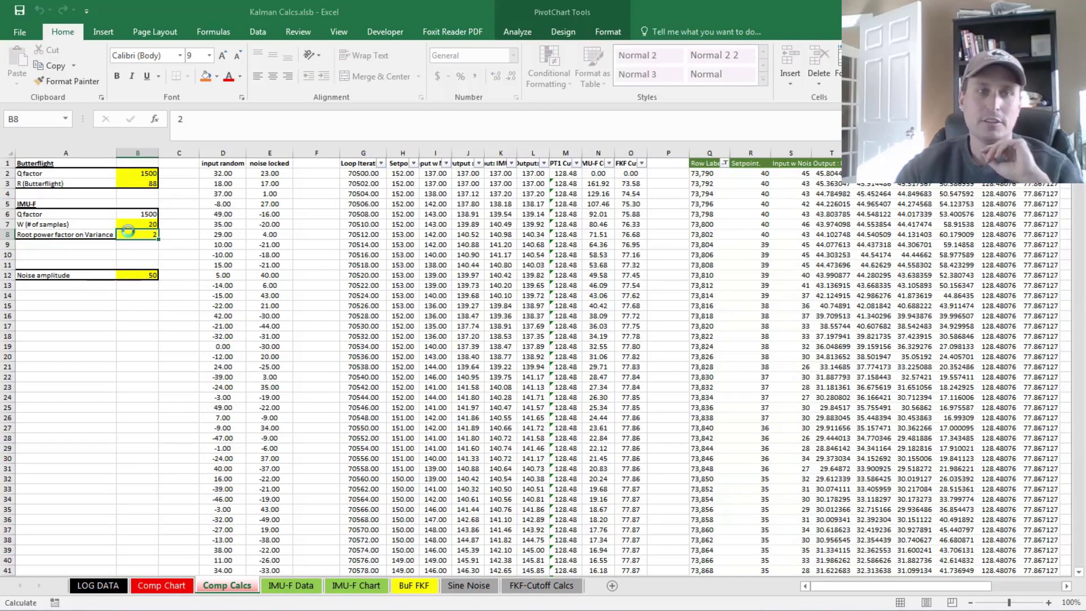
# Step: Set IMU-F W in B7 to 32 and check its effect on the Comp Chart
pyautogui.click(147, 225)
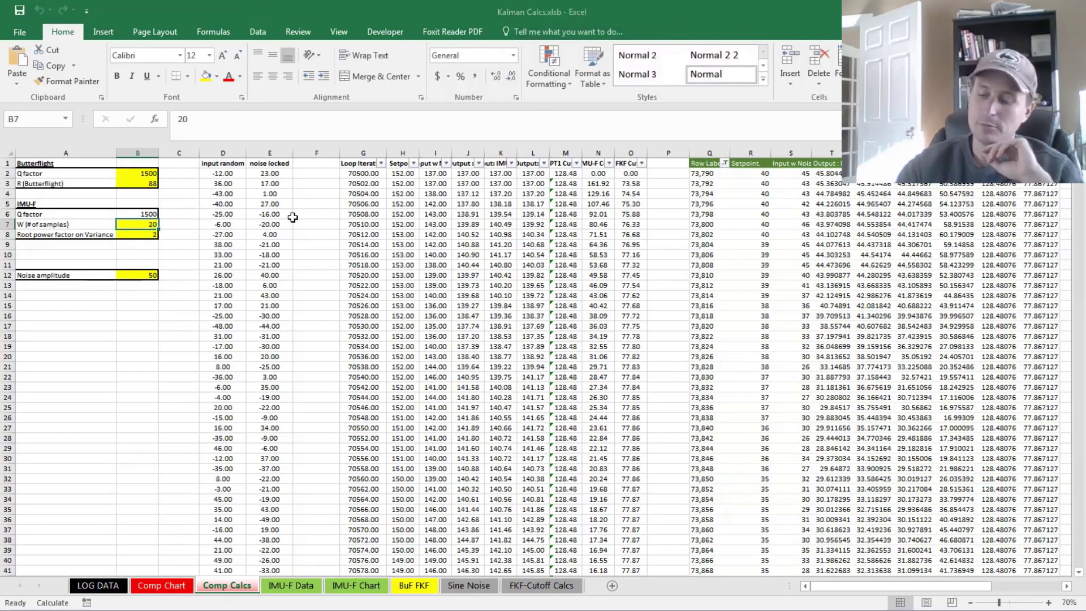
pyautogui.write('32')
pyautogui.press('Return')
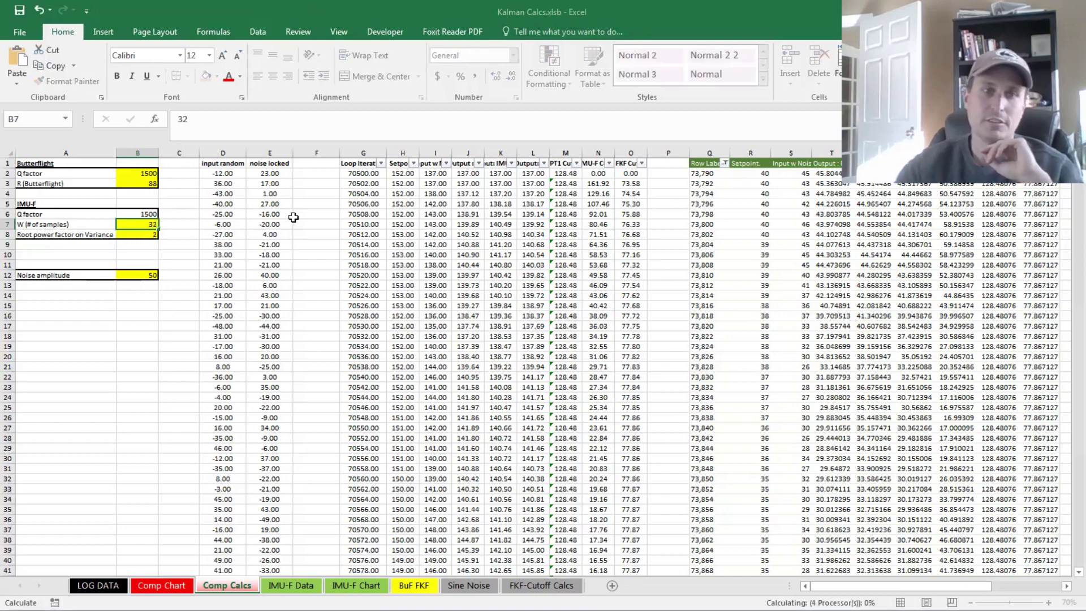
pyautogui.click(169, 591)
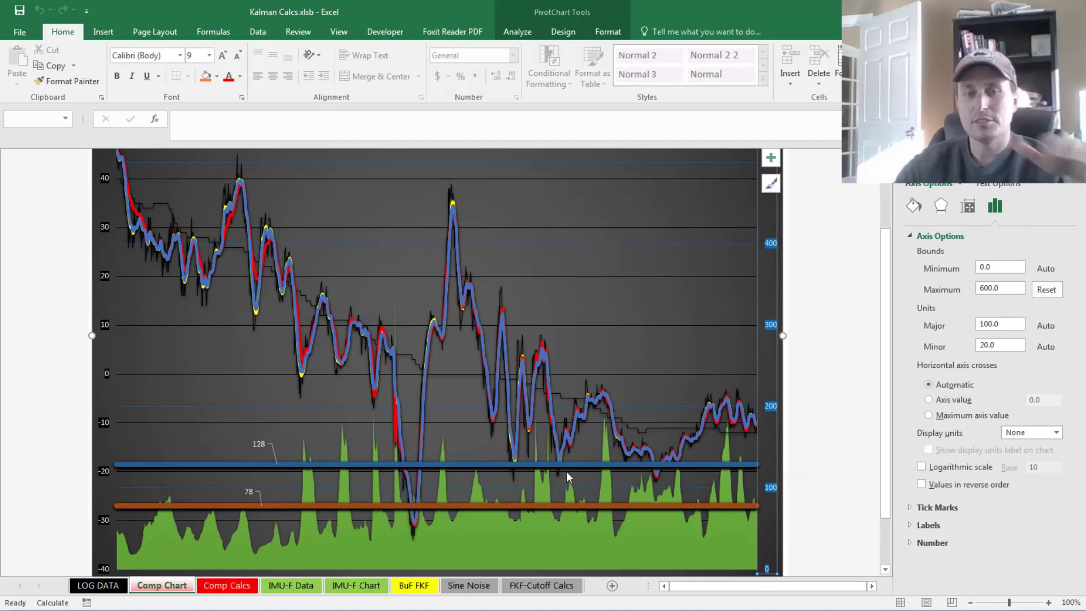
# Step: Show the Comp Calcs sheet, where IMU-F W now reads 32
pyautogui.click(226, 585)
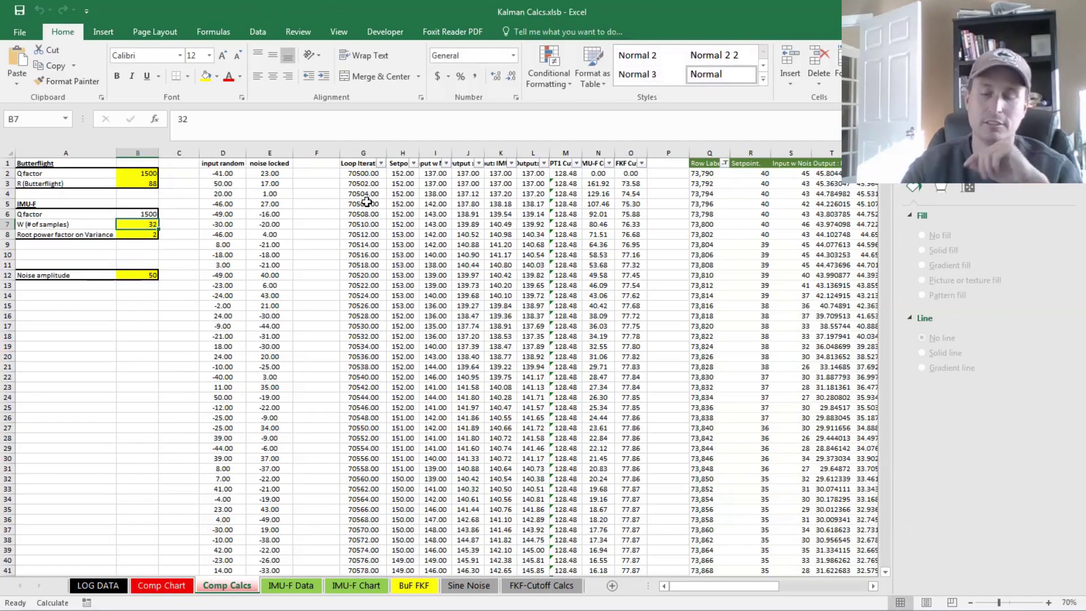
pyautogui.click(163, 586)
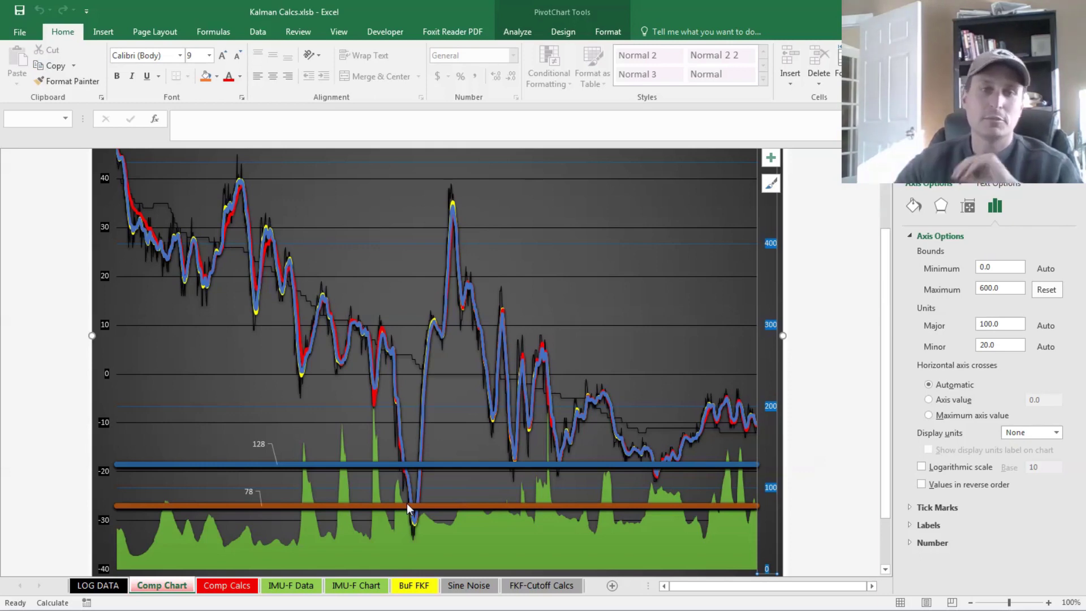
pyautogui.hotkey('ctrl', 'pagedown')
pyautogui.hotkey('ctrl', 'pagedown')
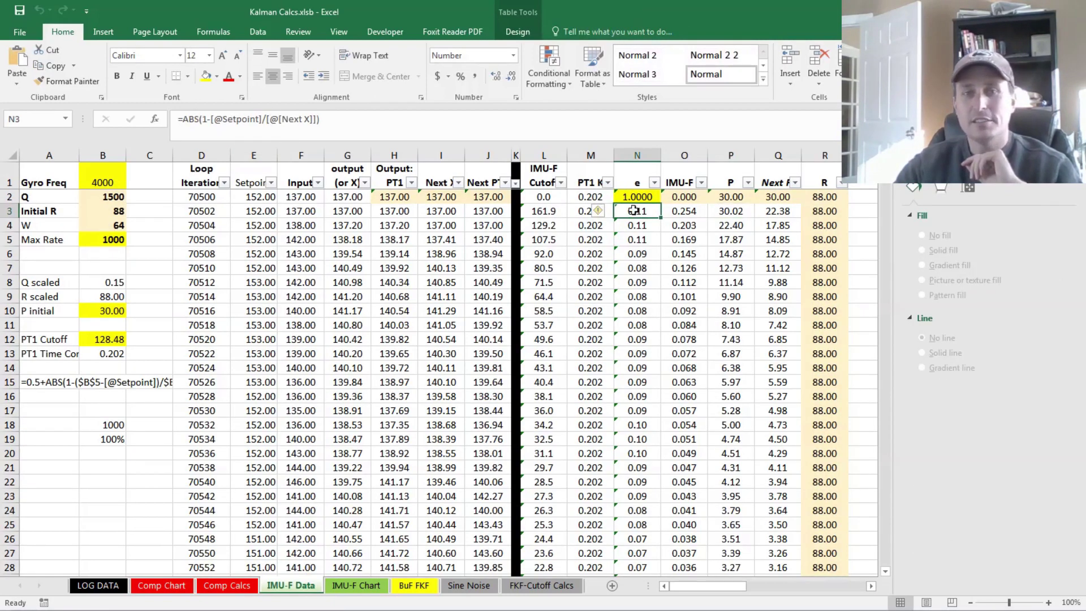
pyautogui.scroll(-6, 831, 429)
pyautogui.scroll(-11, 838, 431)
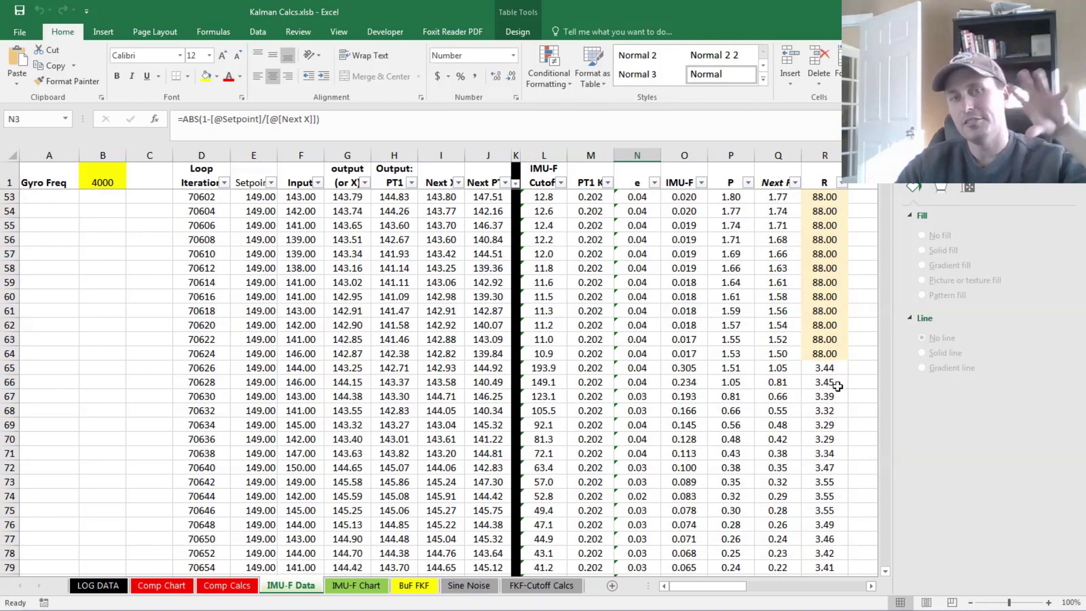
pyautogui.scroll(8, 838, 387)
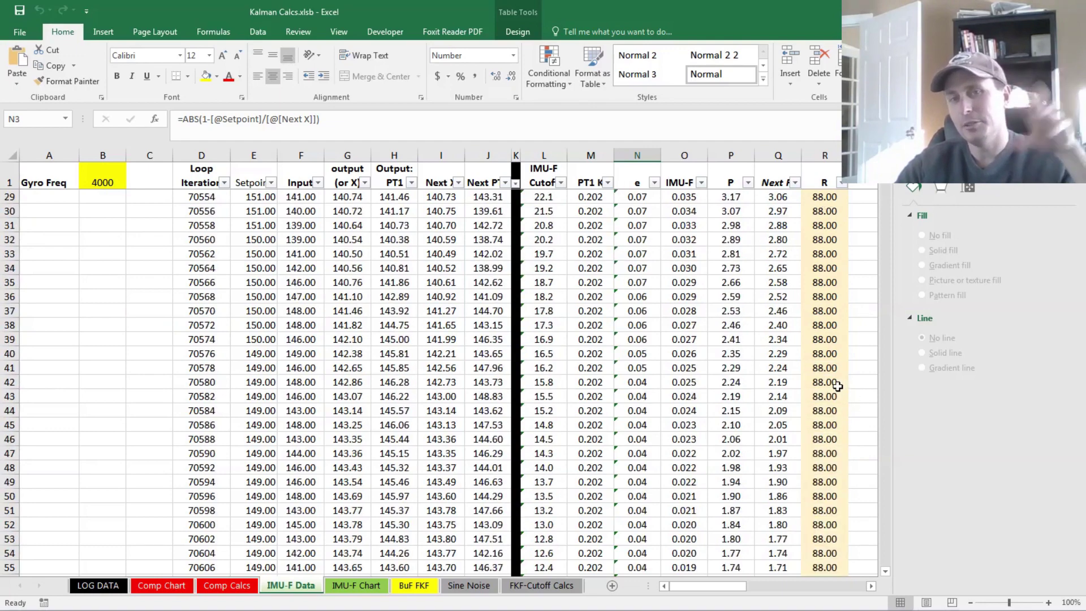
pyautogui.scroll(9, 838, 387)
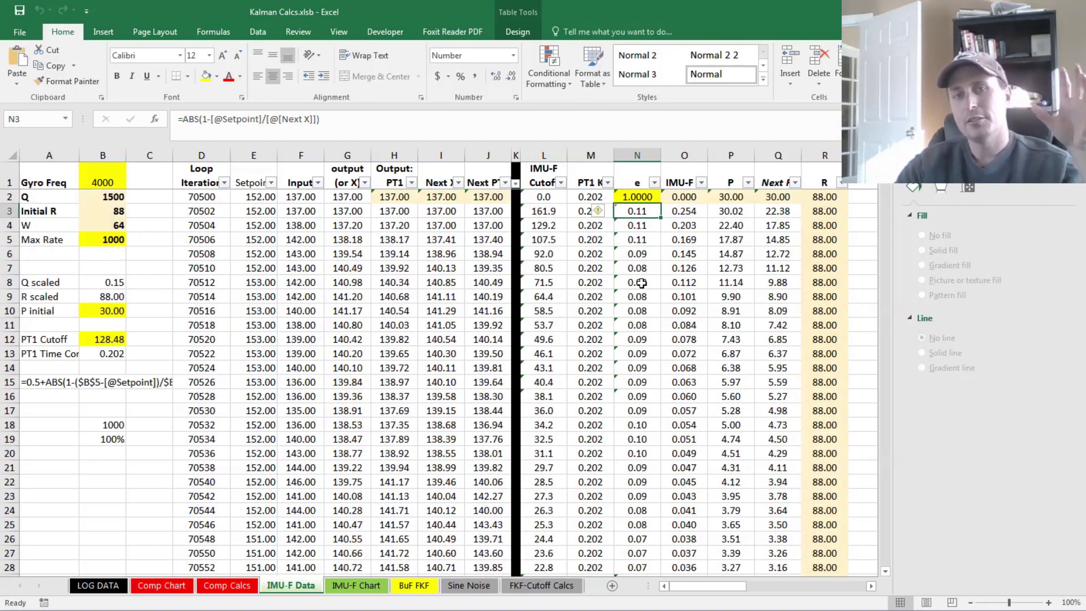
pyautogui.click(640, 283)
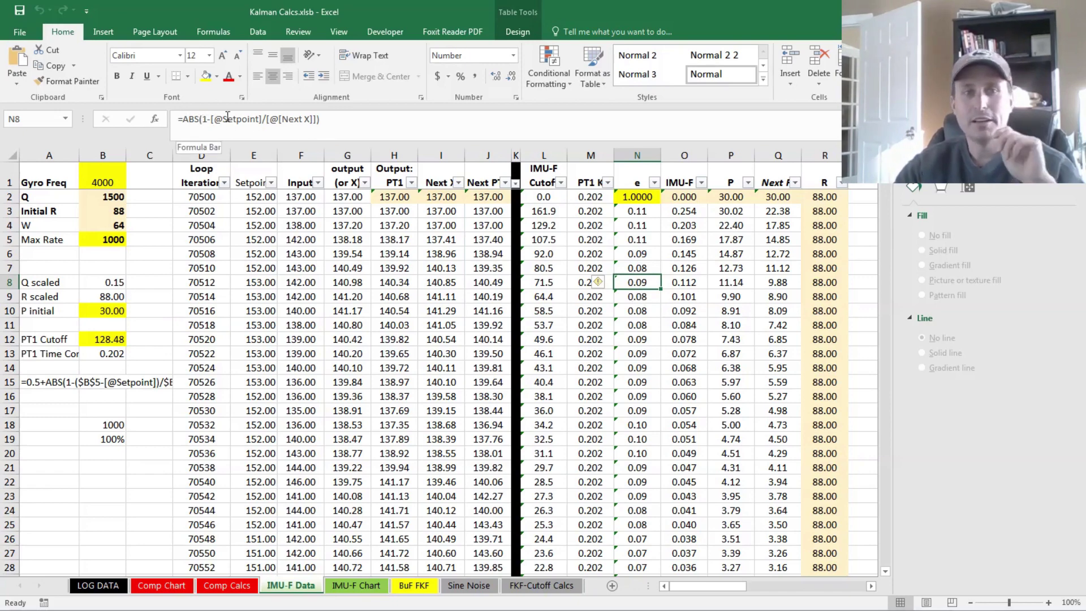
pyautogui.click(289, 119)
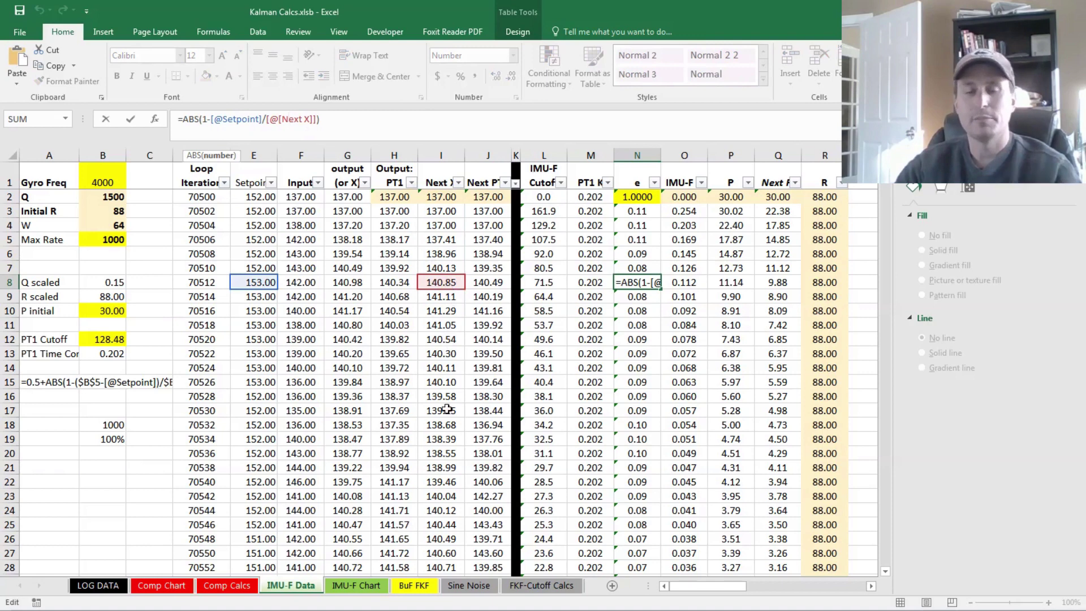
pyautogui.press('Escape')
pyautogui.hotkey('ctrl', 'pageup')
pyautogui.hotkey('ctrl', 'pageup')
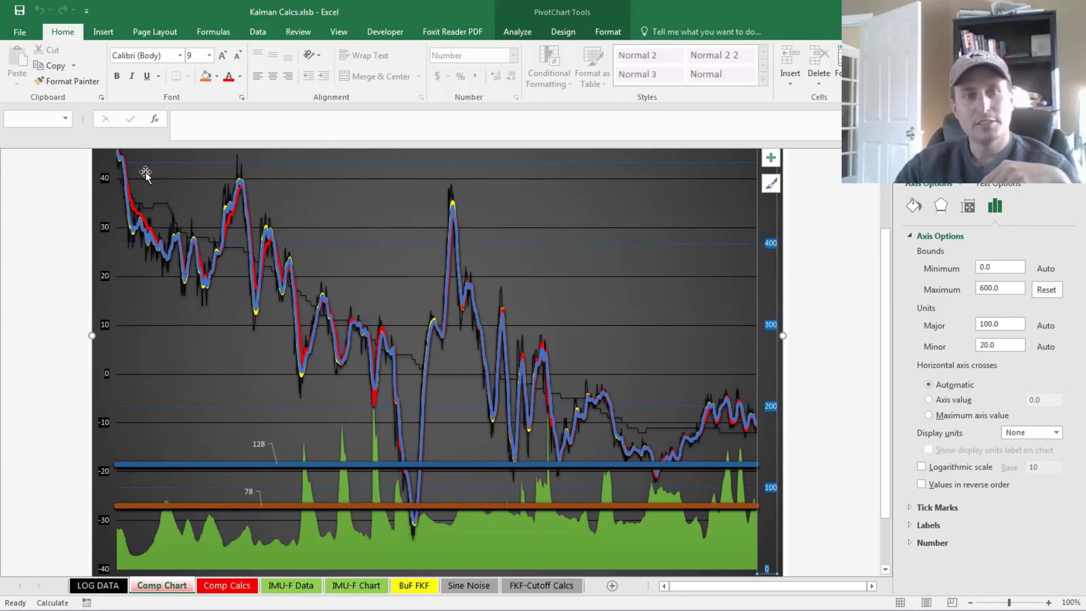
pyautogui.scroll(1, 125, 215)
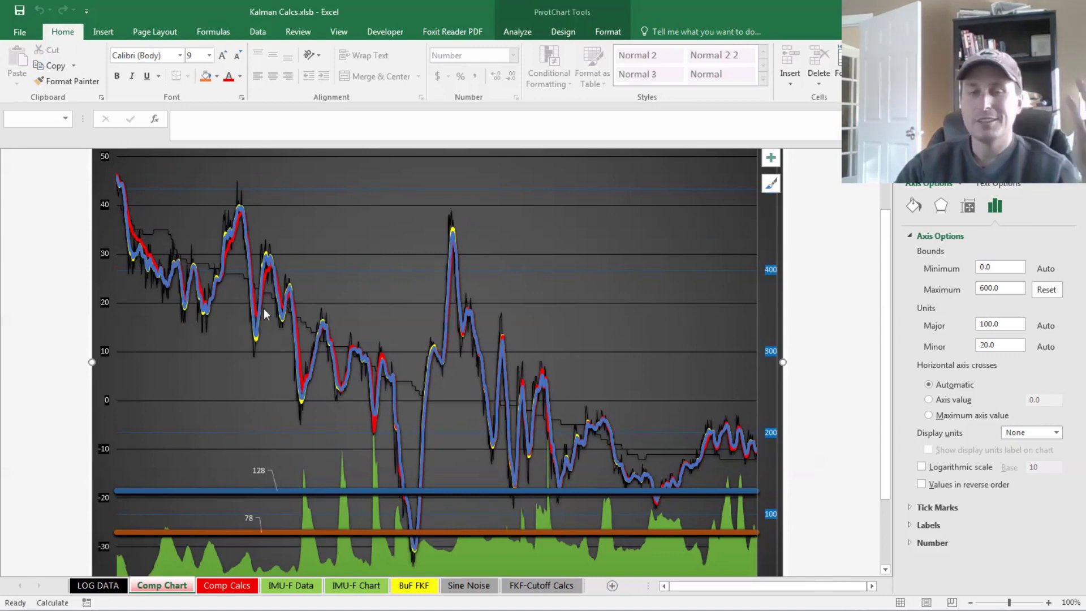
pyautogui.scroll(2, 264, 308)
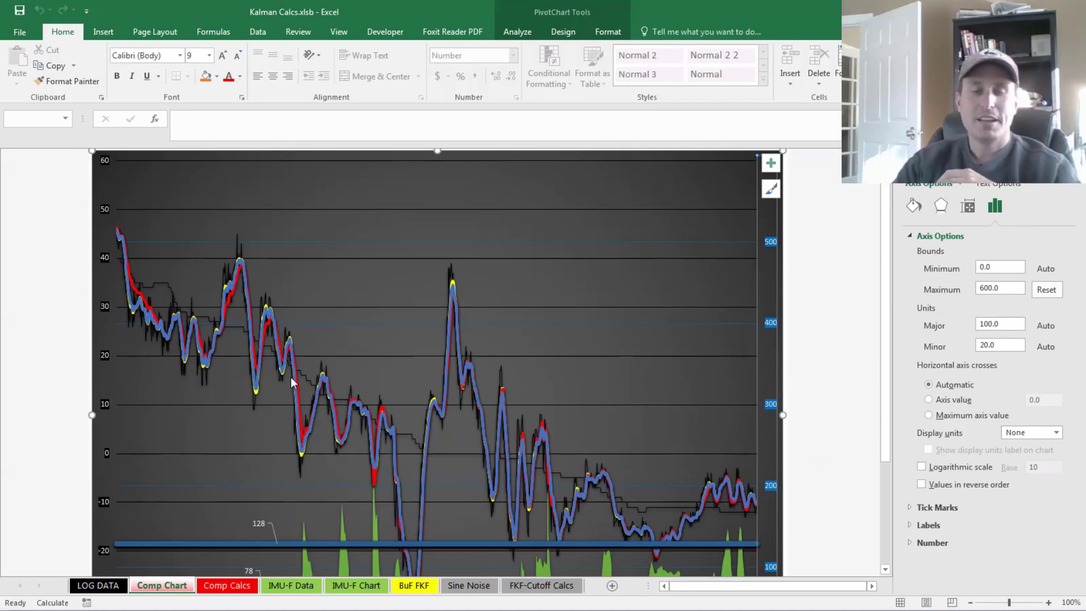
pyautogui.click(832, 448)
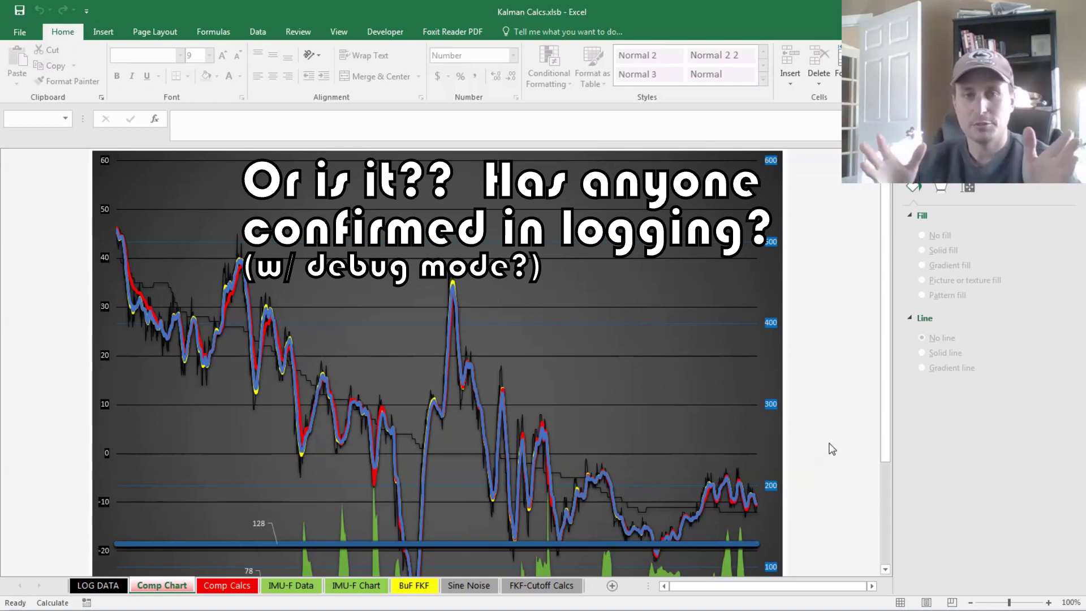
# Step: Zoom out on the Comp Chart sheet
pyautogui.scroll(-2, 831, 449)
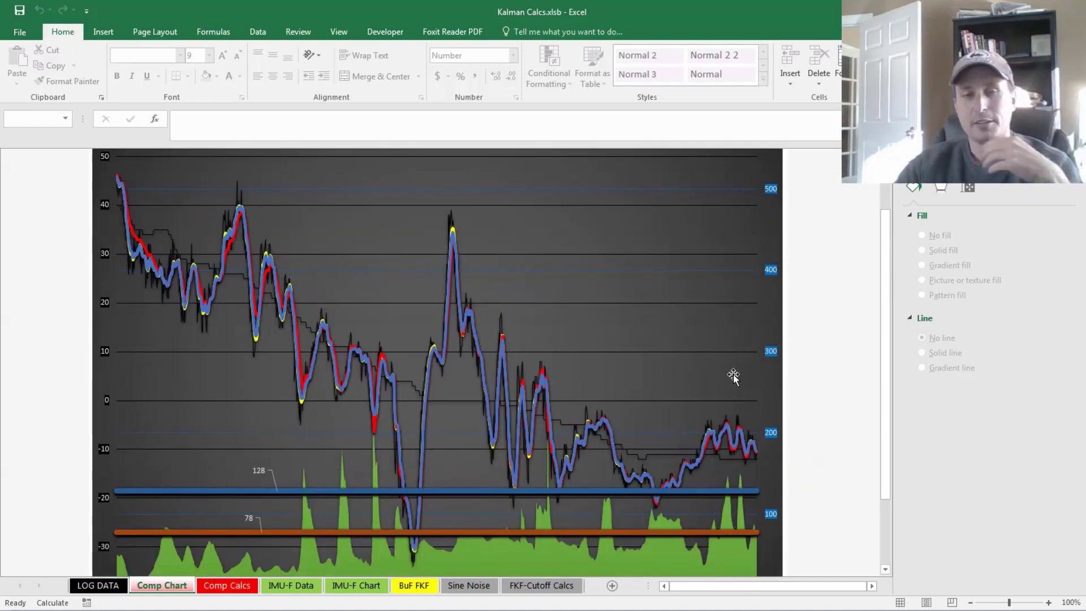
pyautogui.keyDown('ctrl'); pyautogui.scroll(-1, 783, 373); pyautogui.keyUp('ctrl')
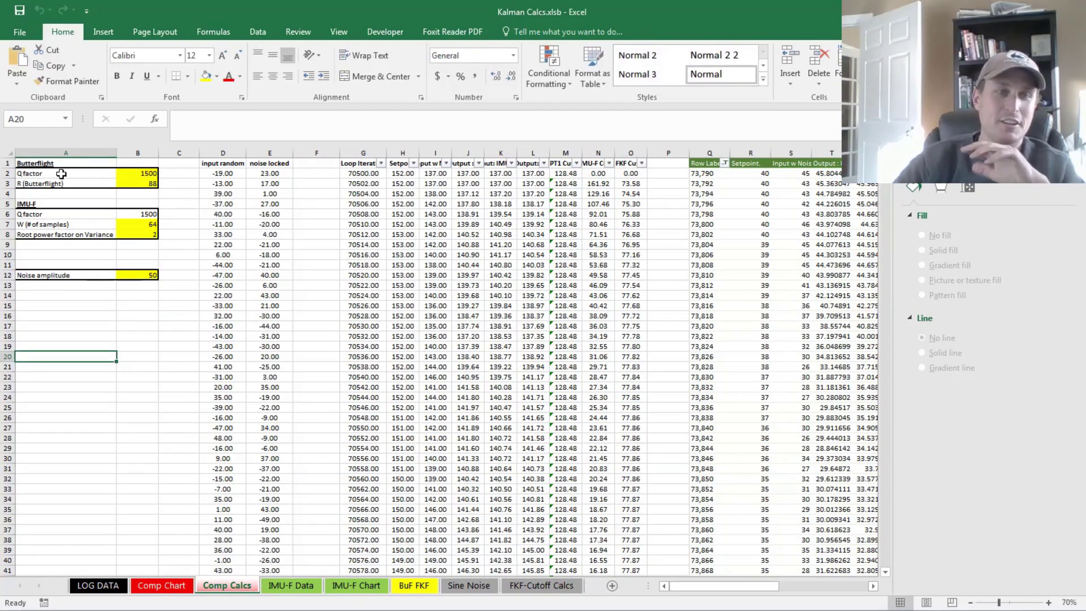
# Step: Change the Butterflight Q factor in B2 to 9000 and view the raised cutoff lines on the Comp Chart
pyautogui.click(140, 172)
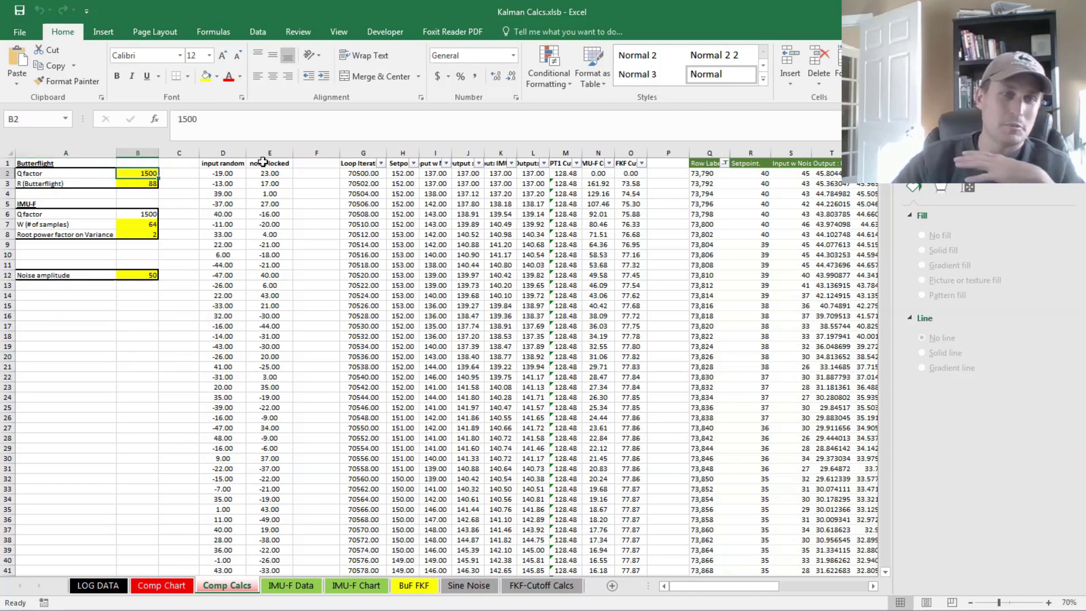
pyautogui.hotkey('ctrl', 'z')
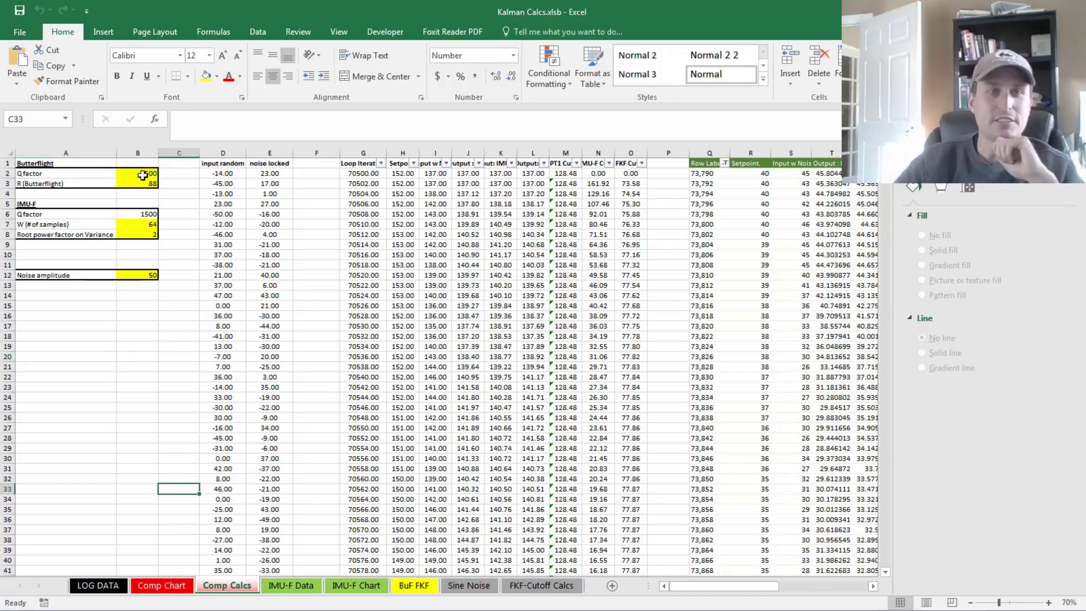
pyautogui.click(142, 173)
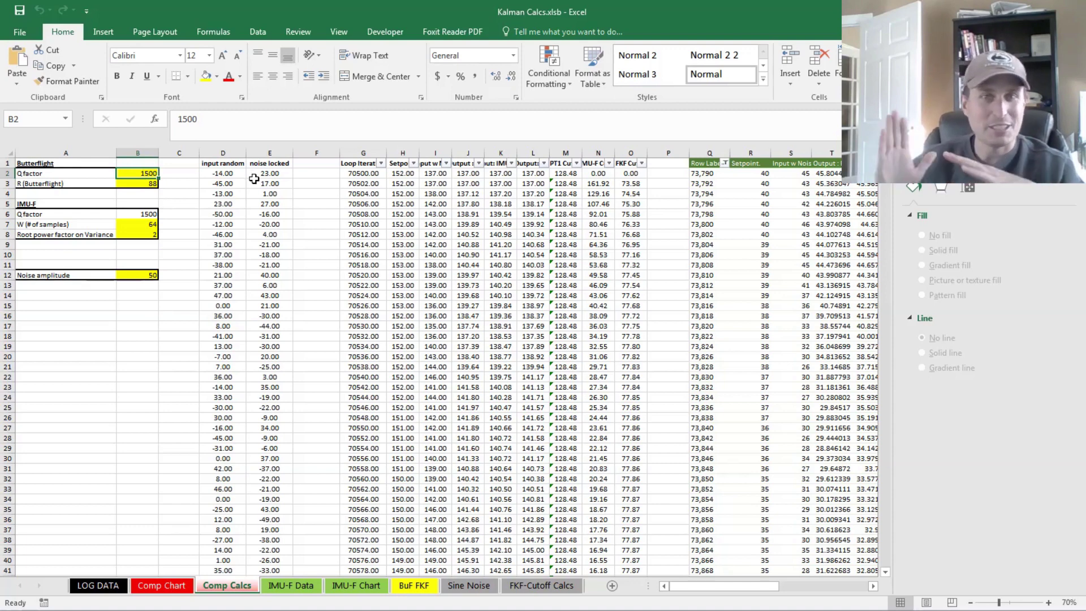
pyautogui.write('9')
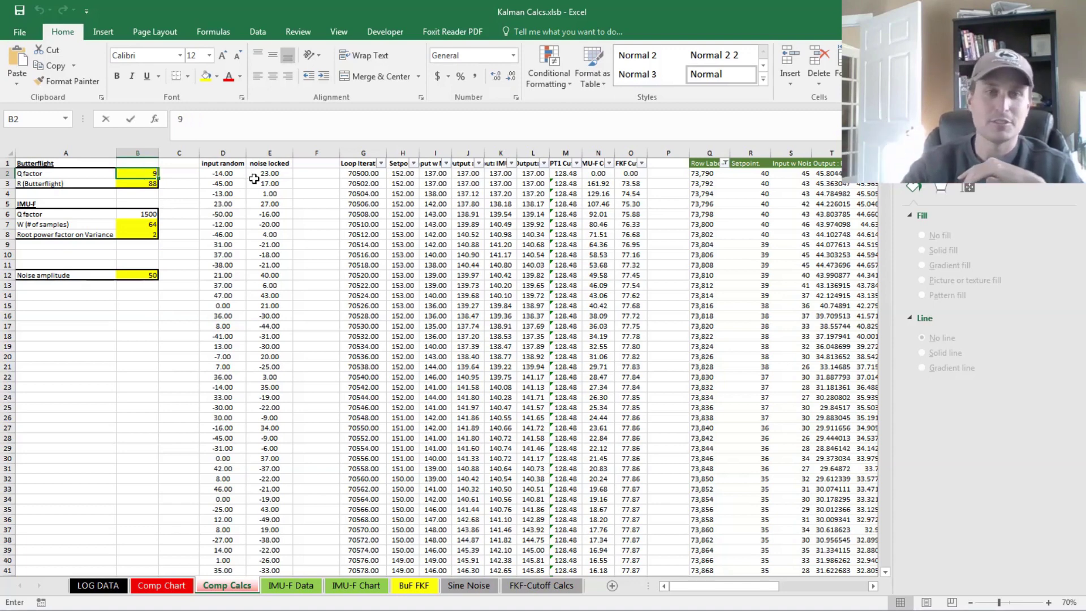
pyautogui.write('000')
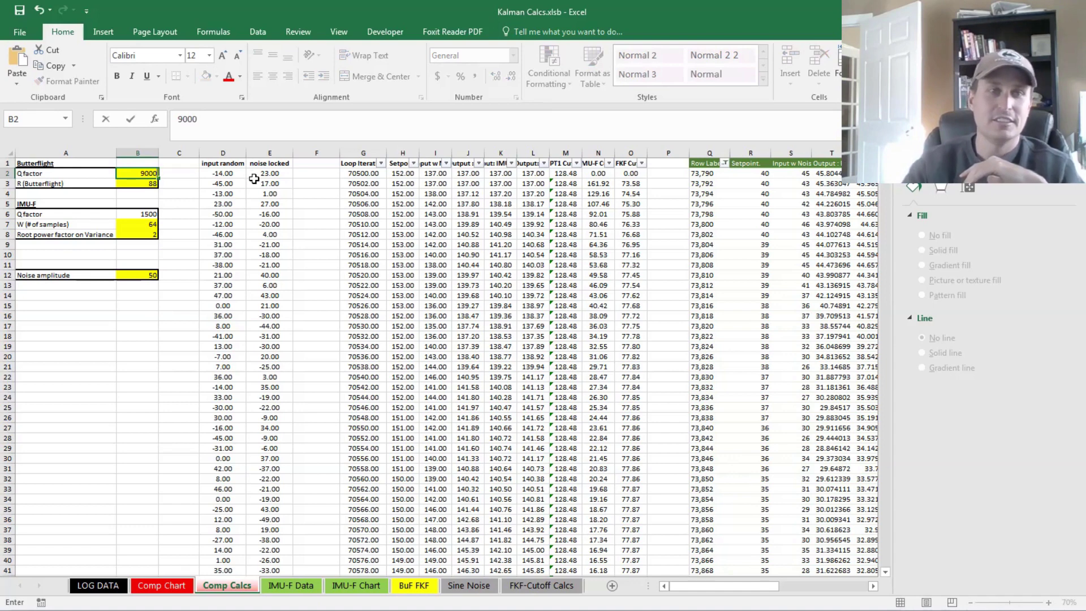
pyautogui.press('Return')
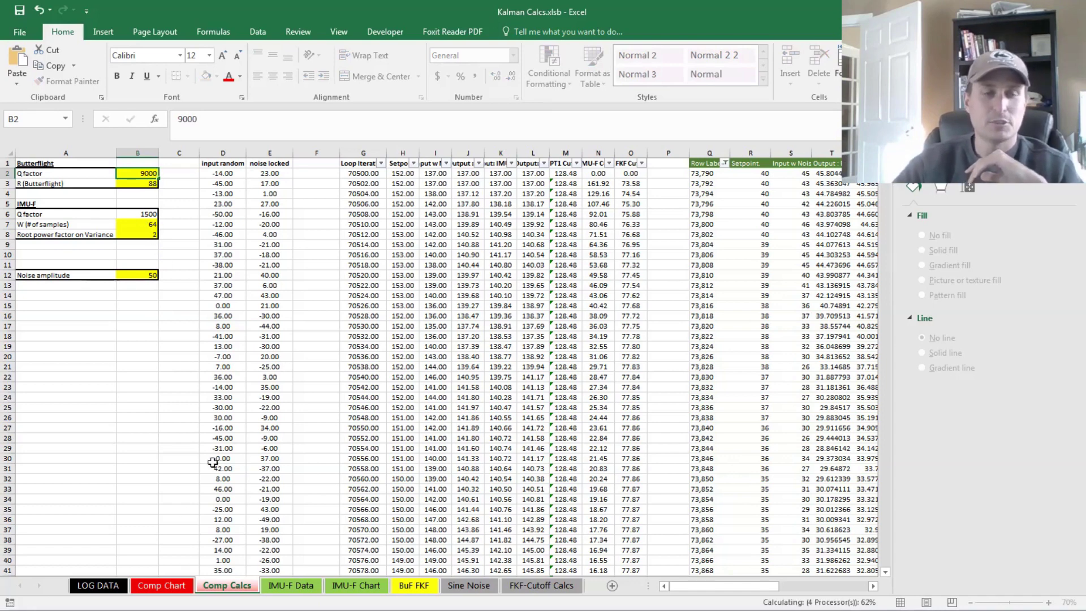
pyautogui.click(182, 587)
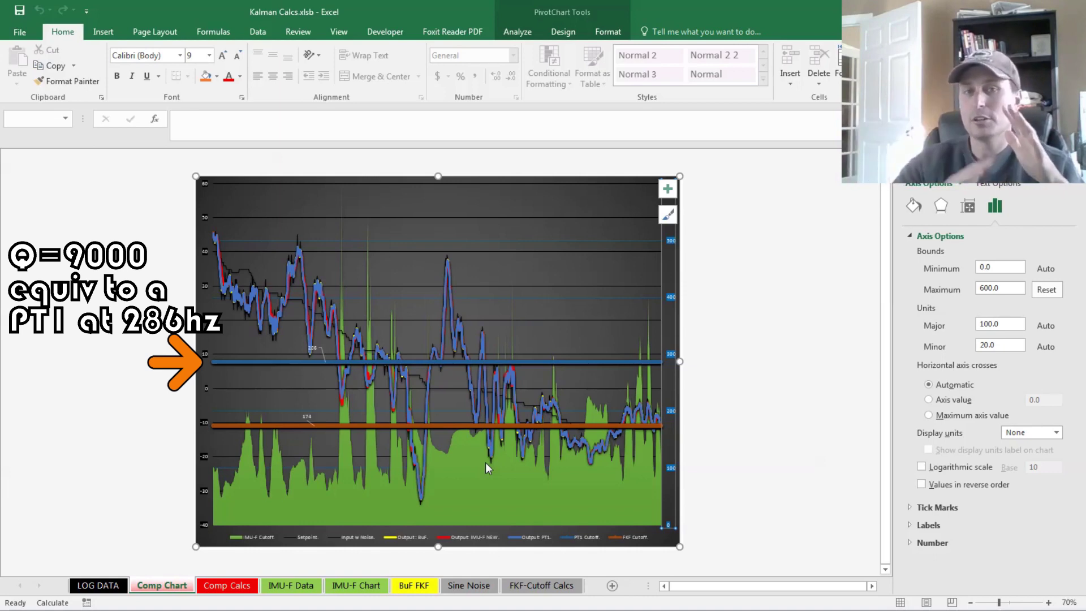
# Step: Visit Comp Calcs, then return to the Comp Chart with cutoff lines at 177 and 107
pyautogui.hotkey('ctrl', 'pagedown')
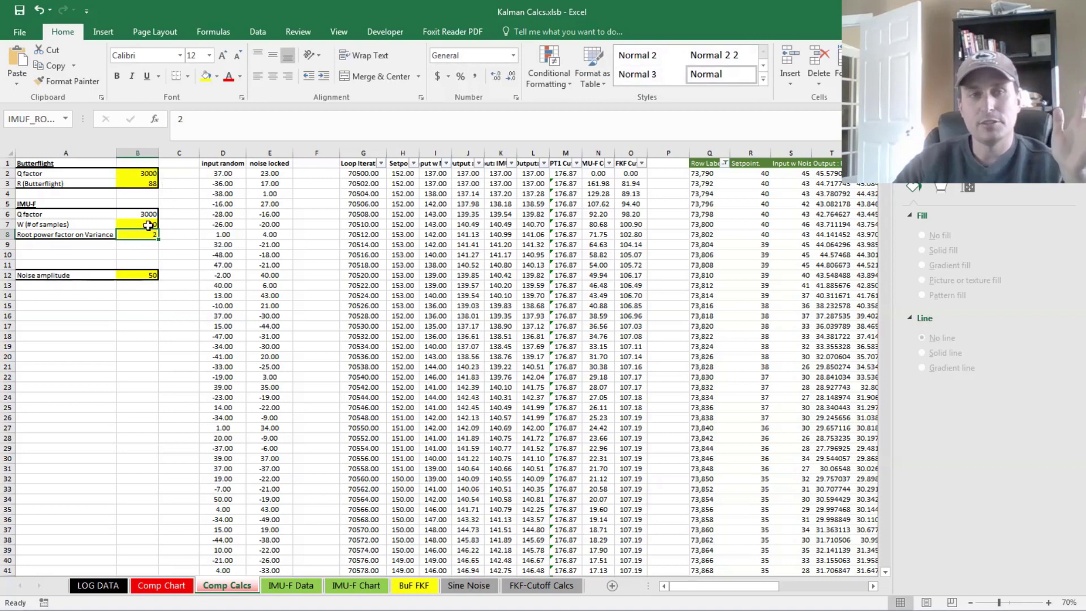
pyautogui.click(170, 585)
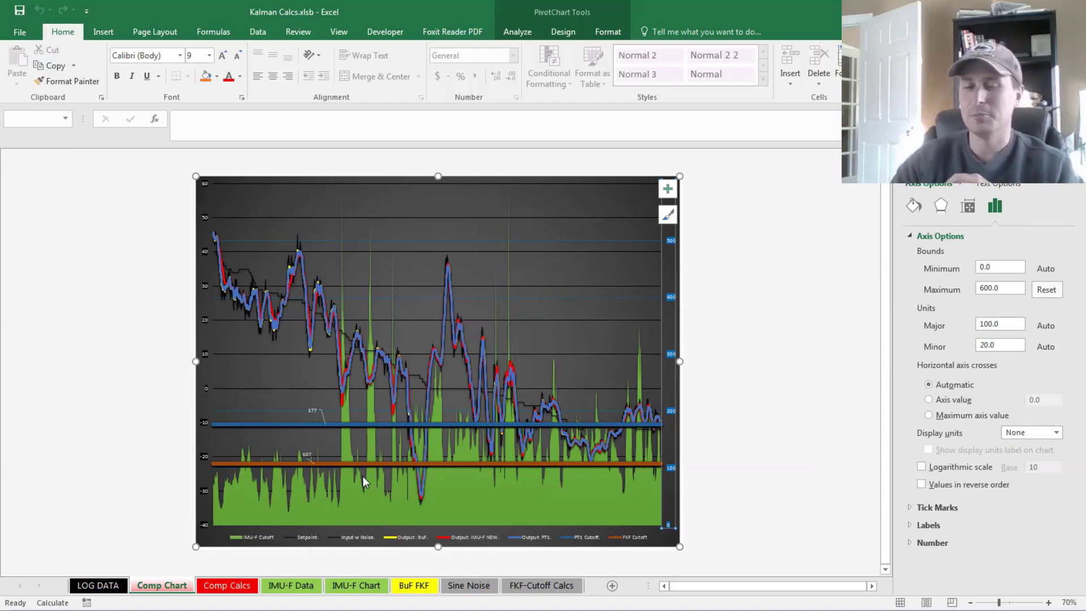
# Step: Apply W = 5 on Comp Calcs and return to the Comp Chart, now showing cutoffs at 177 and 107
pyautogui.click(237, 586)
pyautogui.press('F9')
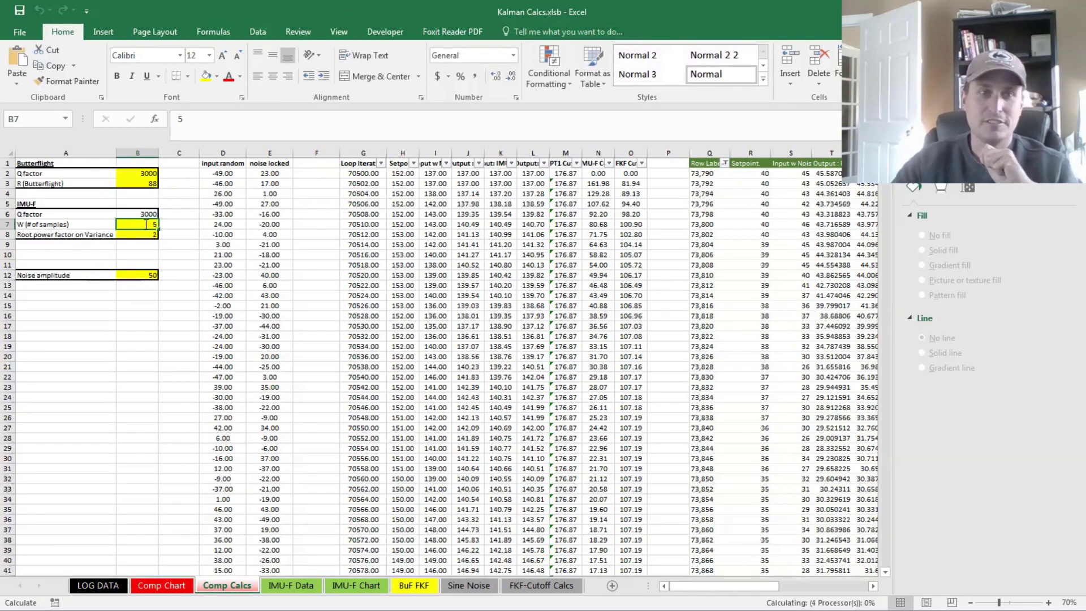
pyautogui.hotkey('ctrl', 'pageup')
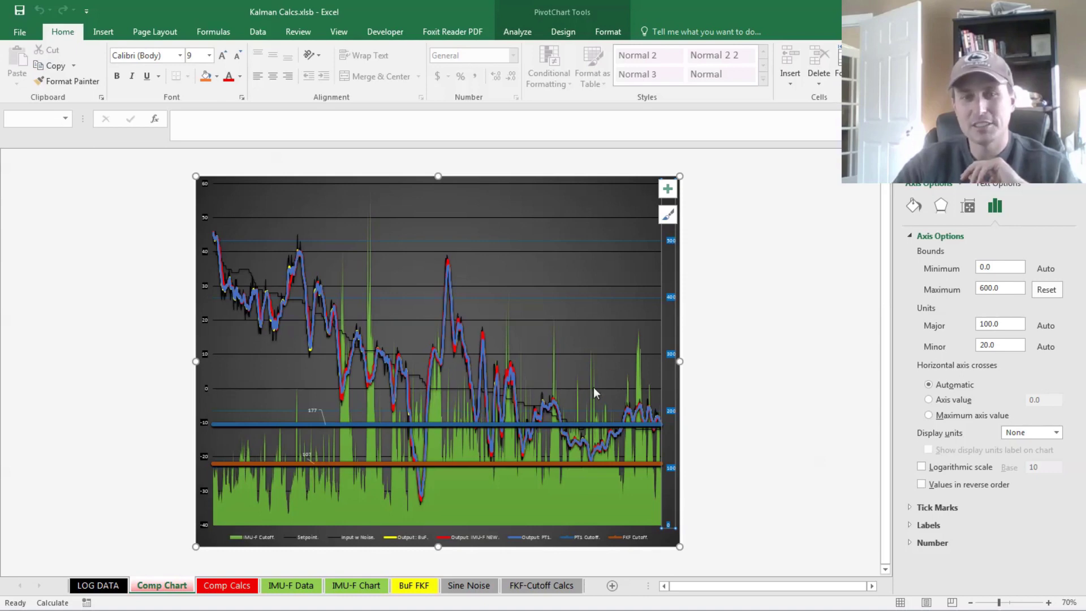
pyautogui.click(522, 422)
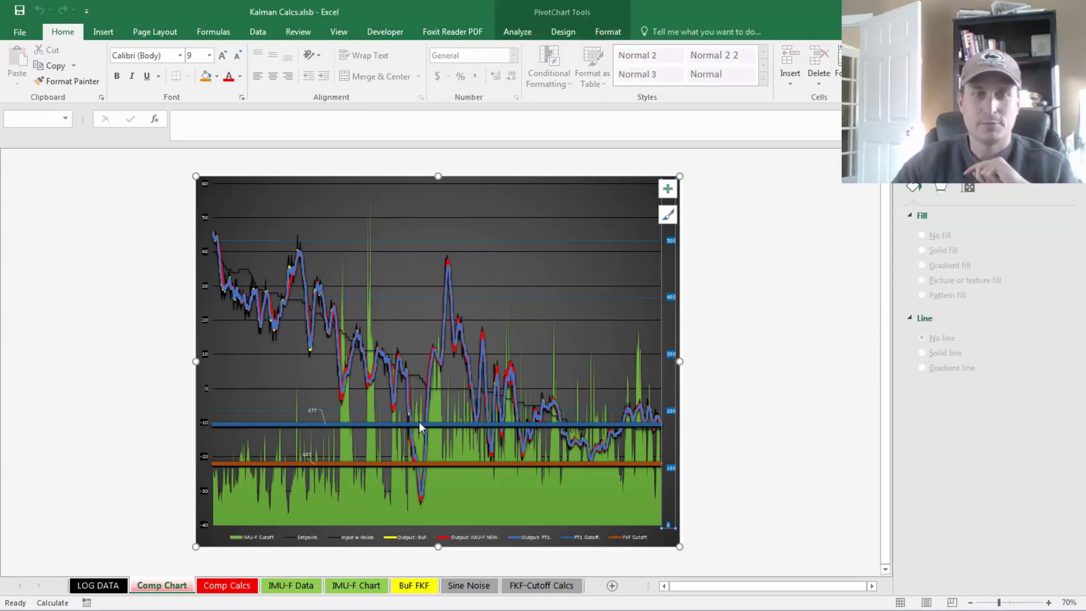